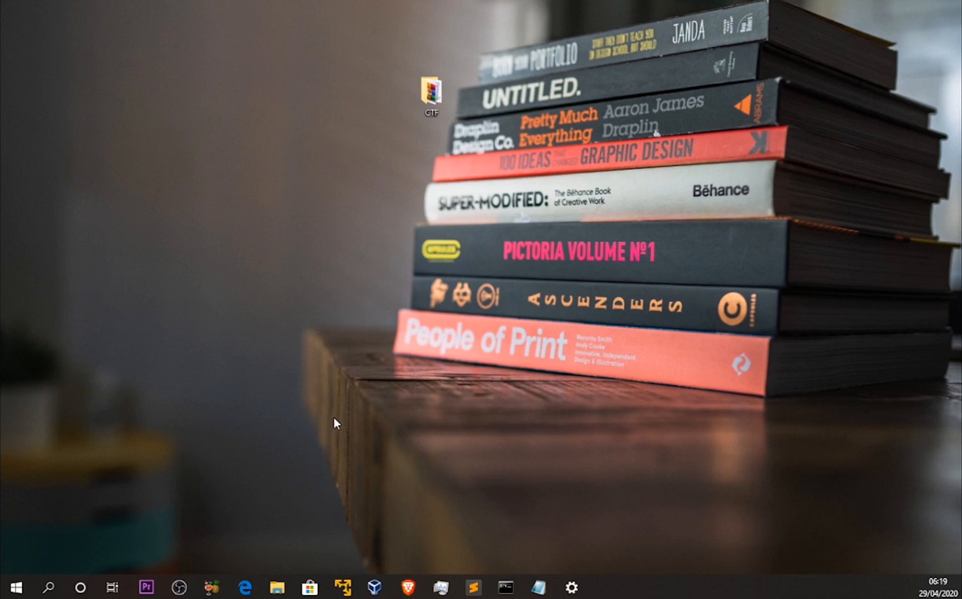
Check the kali-linux-2020.1b-live-amd64 disc image in its download folder, then minimize the folder window
left_click(285, 579)
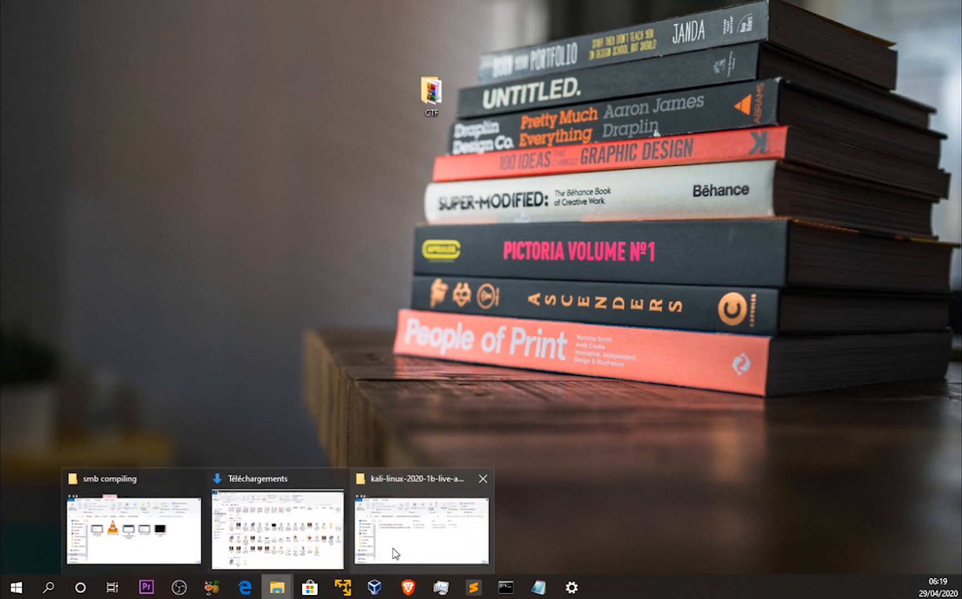
left_click(421, 519)
left_click(272, 278)
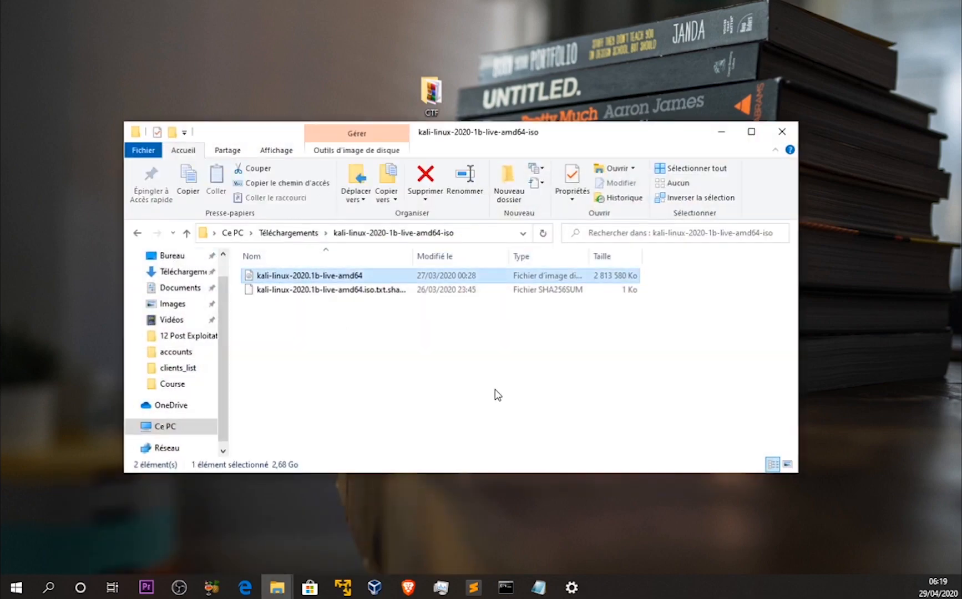
left_click(720, 133)
In VirtualBox, start a new virtual machine named "kali linux demo" with type Linux and version Debian (64-bit)
left_click(374, 587)
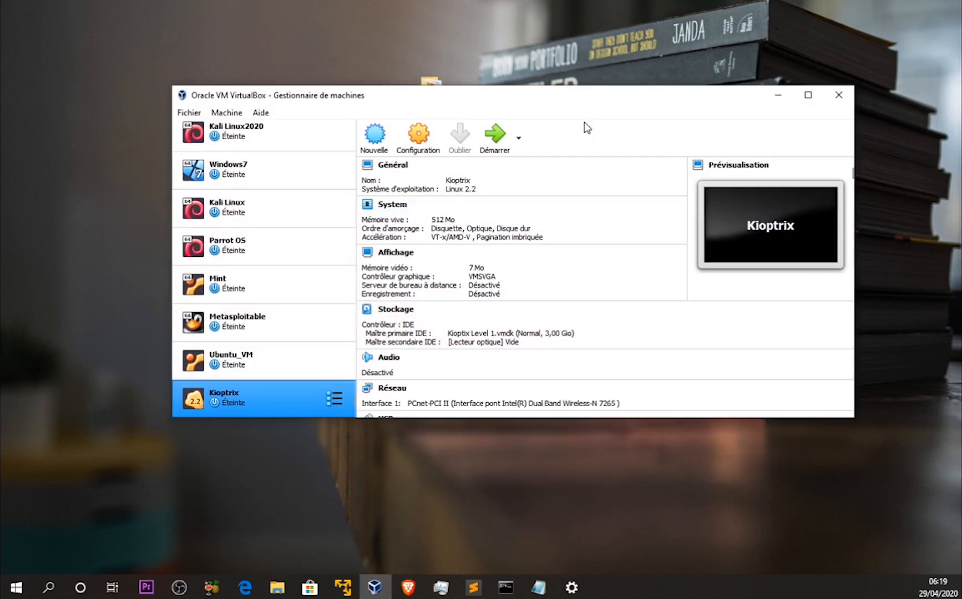
left_click_drag(599, 101, 567, 144)
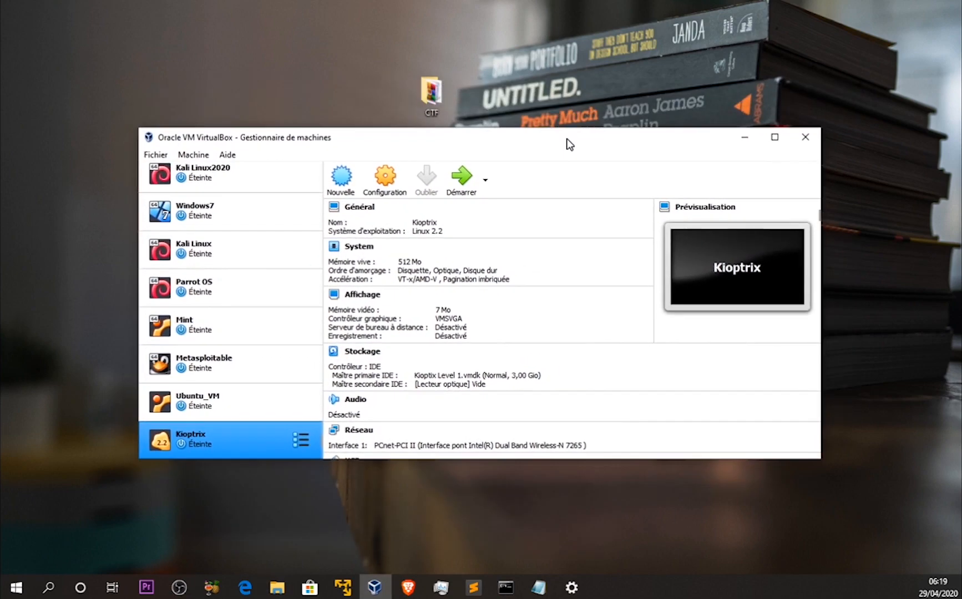
left_click(342, 177)
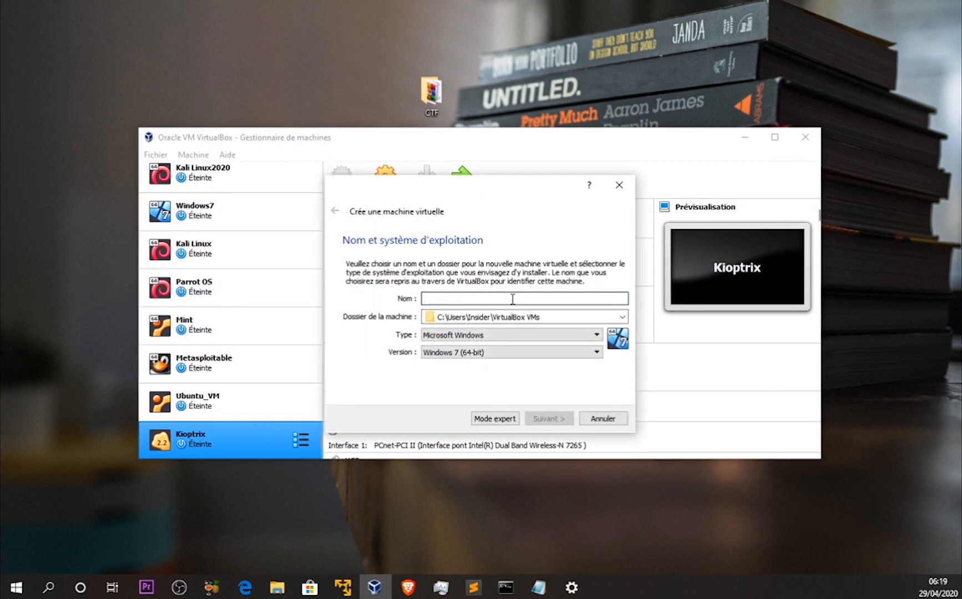
type("kali linux ")
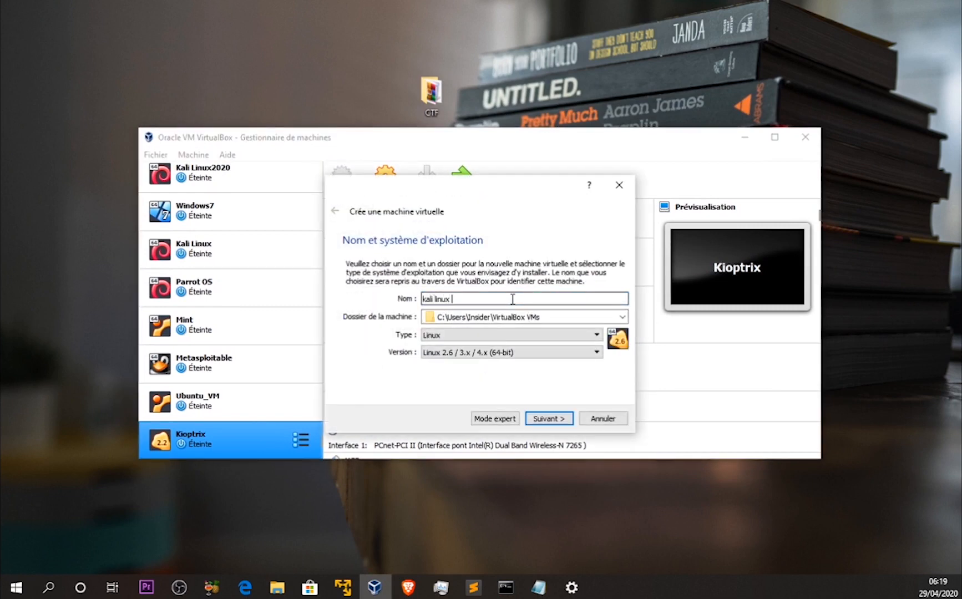
type("demo")
left_click(508, 335)
left_click(508, 346)
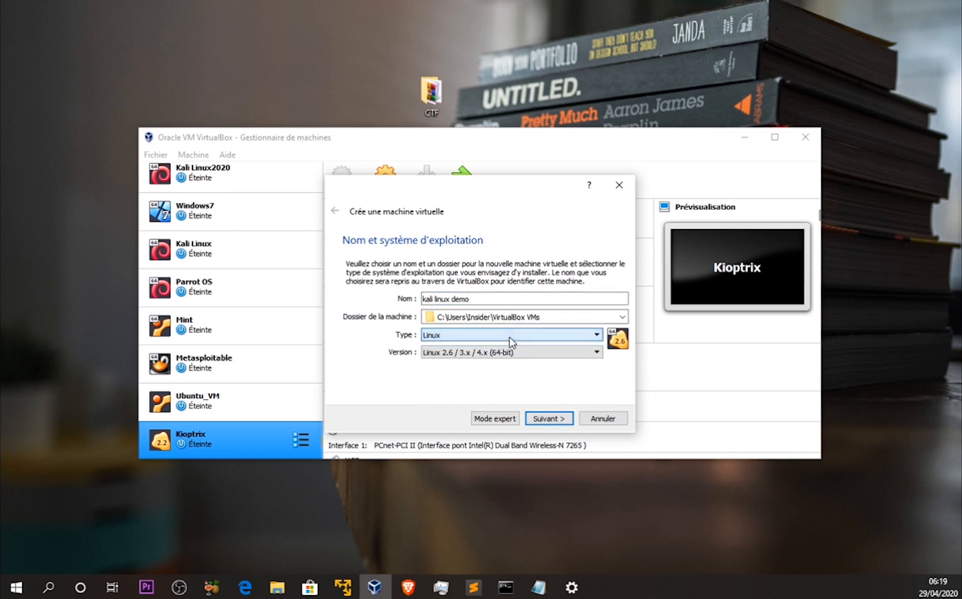
left_click(512, 353)
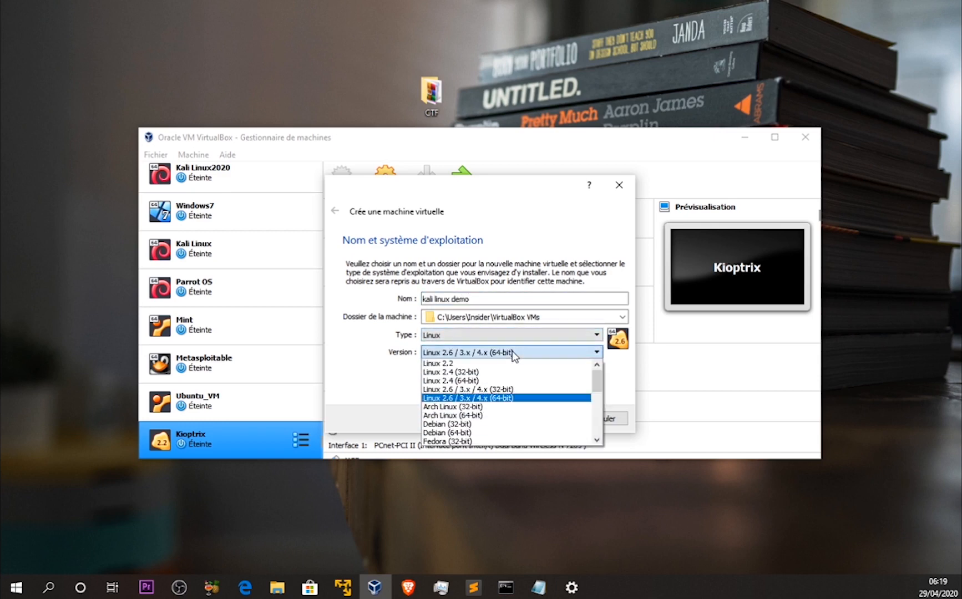
left_click(536, 432)
left_click(550, 419)
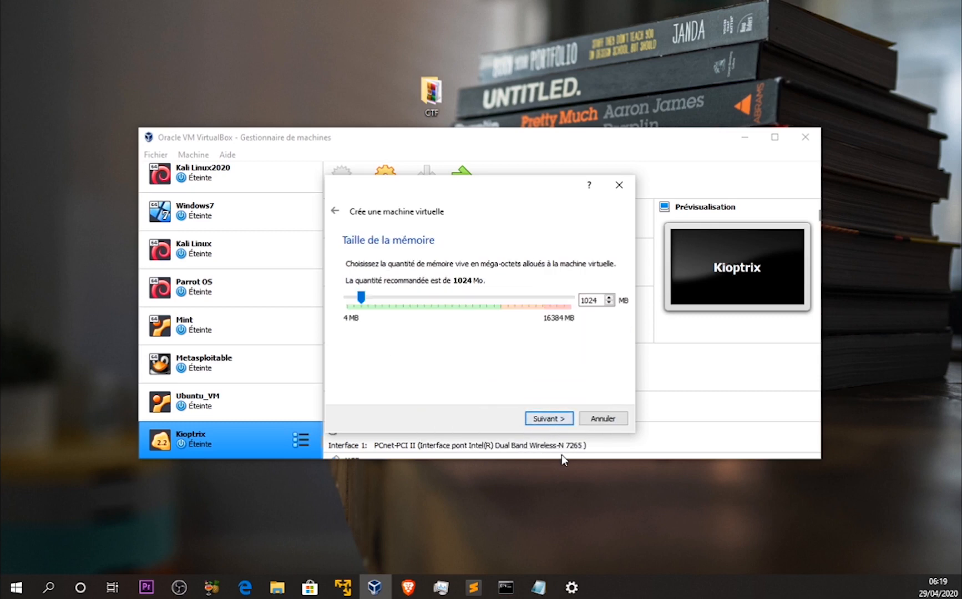
Set the new machine's memory size to 4000 MB and continue to the hard disk setup
double_click(587, 300)
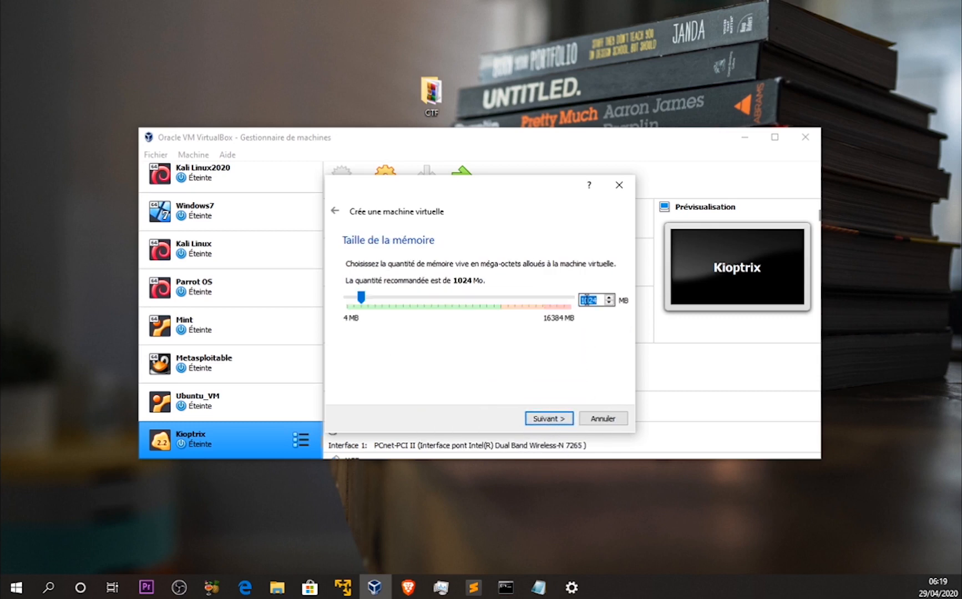
type("4000")
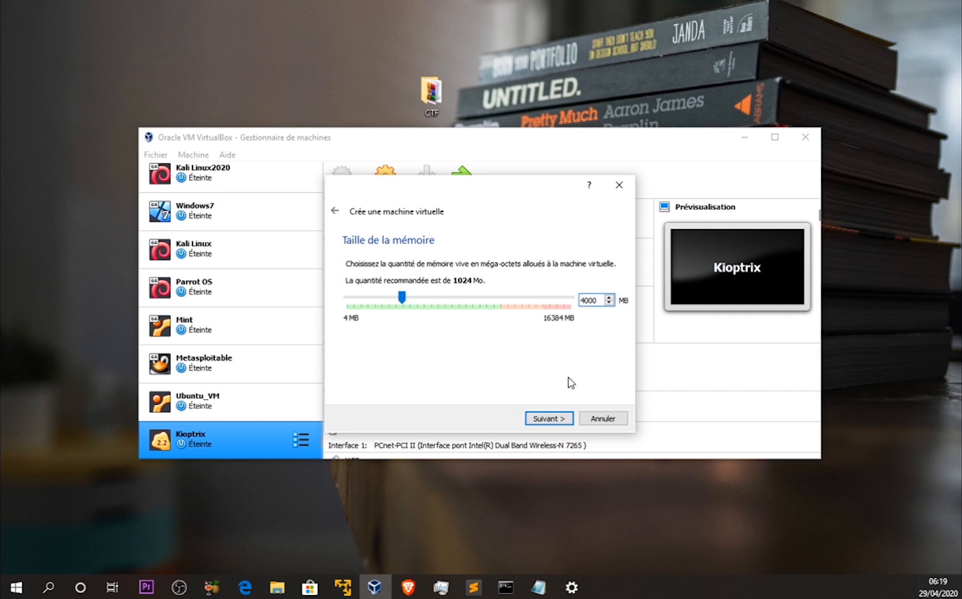
left_click(549, 420)
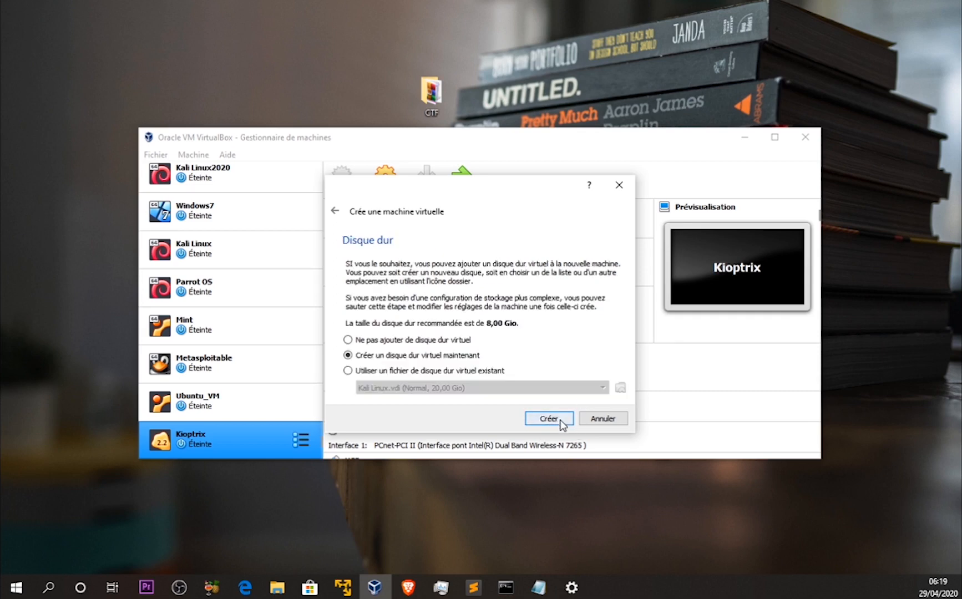
Create a new virtual hard disk of 20 GB for the machine, keeping the default file type, storage options and location
left_click(563, 424)
left_click(562, 437)
left_click(563, 496)
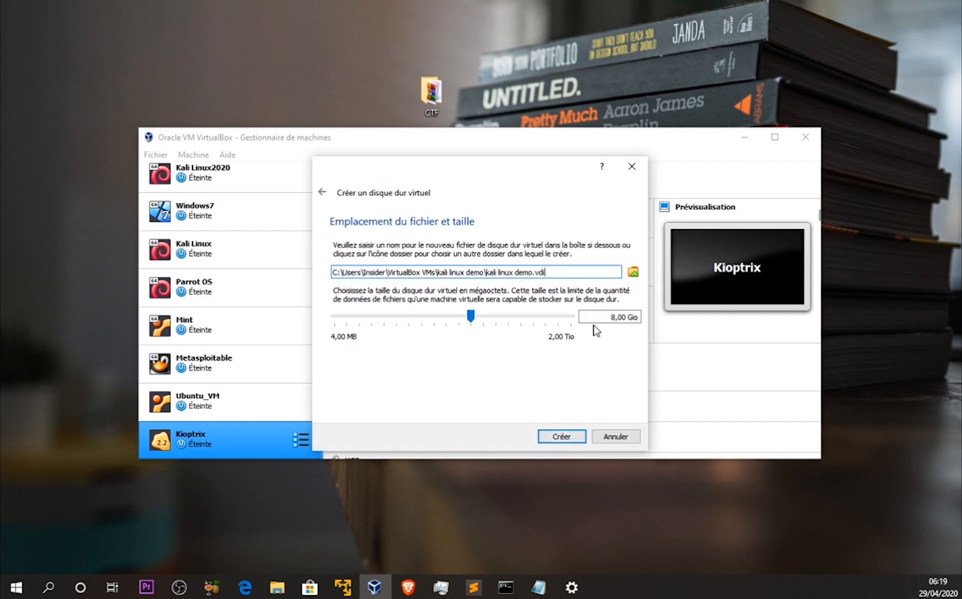
left_click(602, 317)
left_click_drag(612, 318, 615, 318)
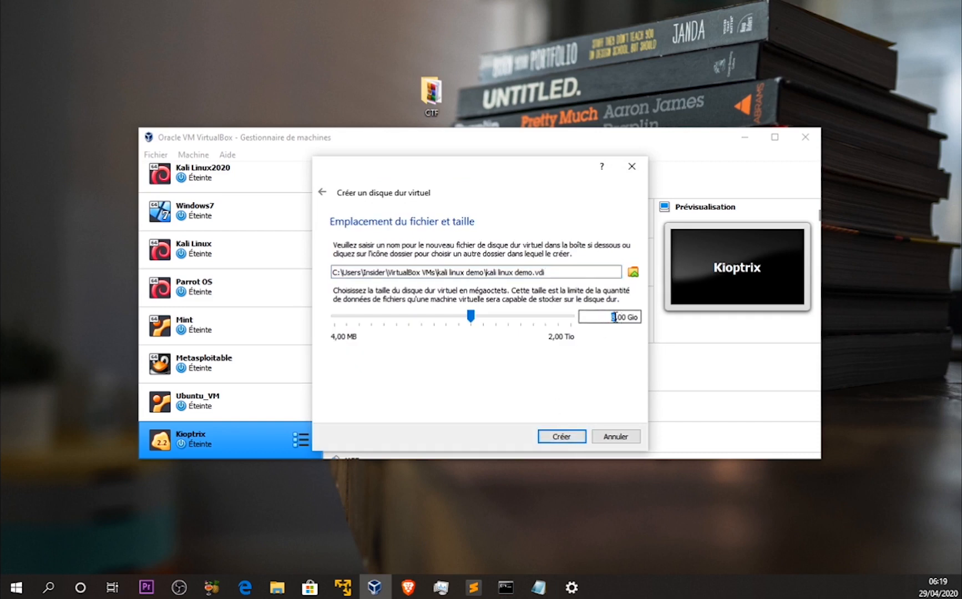
type("20")
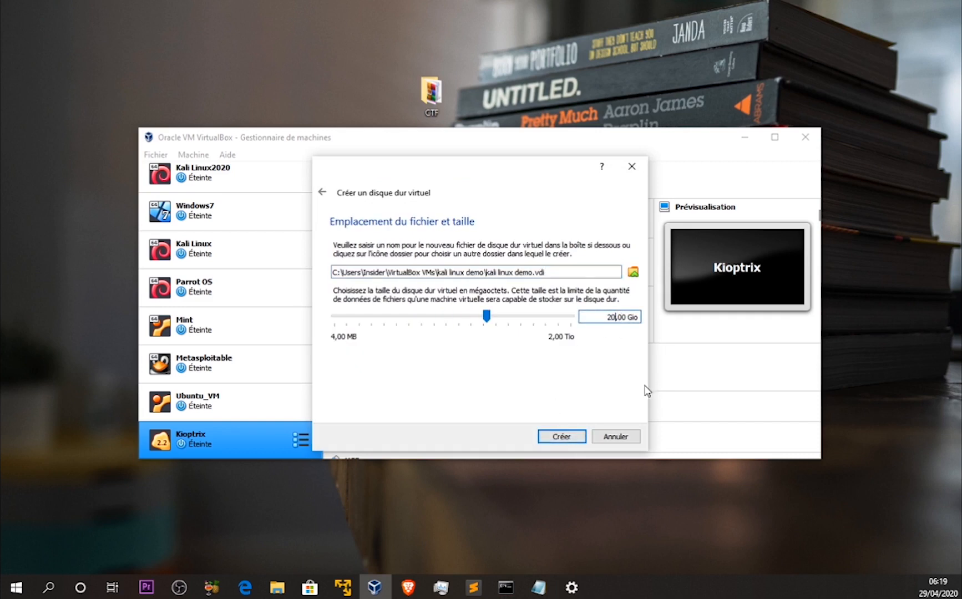
left_click(579, 437)
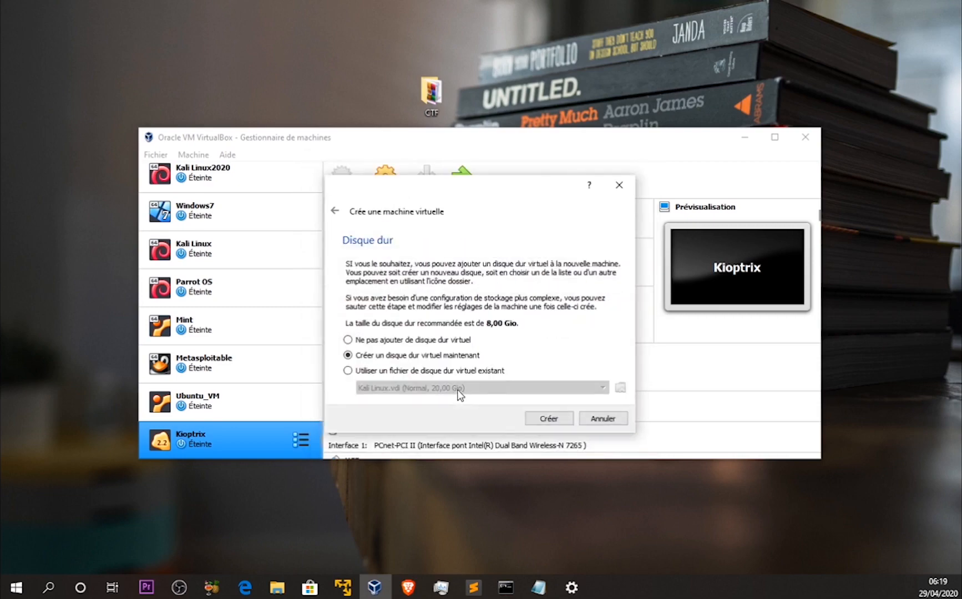
left_click(548, 418)
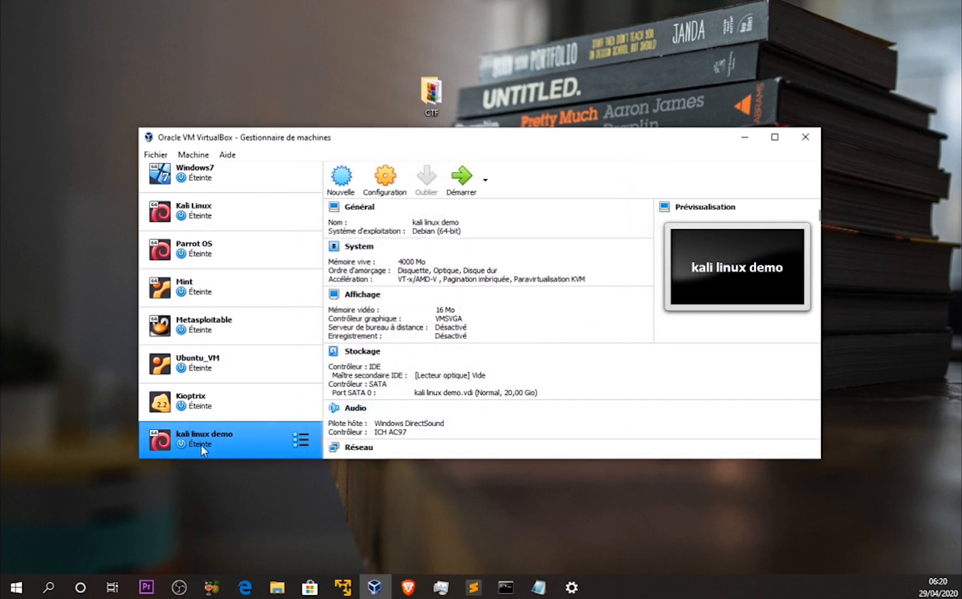
In the kali linux demo storage settings, load the kali-linux-2020.1b-live-amd64 image into the empty IDE optical drive
left_click(387, 189)
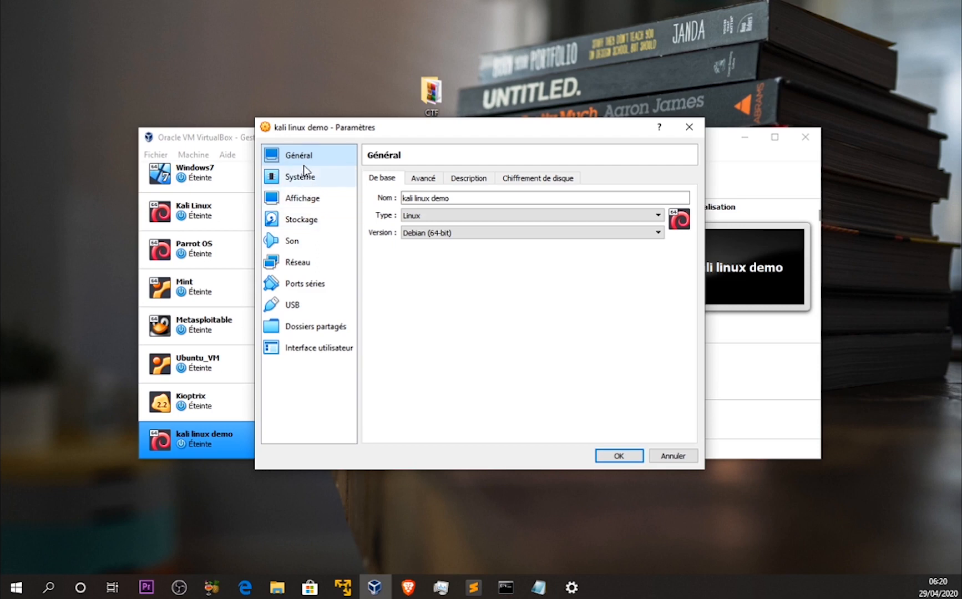
left_click(300, 220)
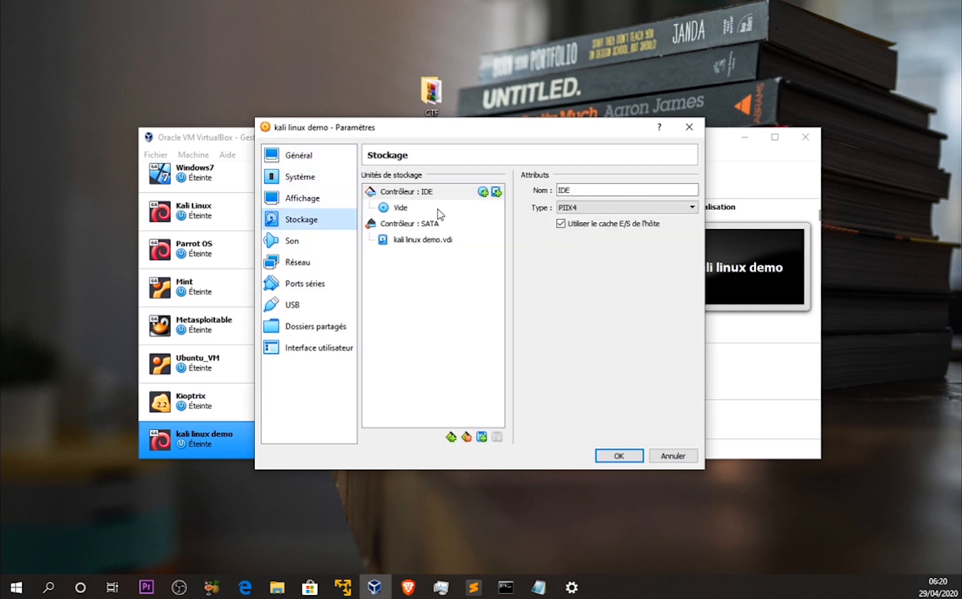
left_click(400, 208)
left_click(692, 189)
left_click(721, 224)
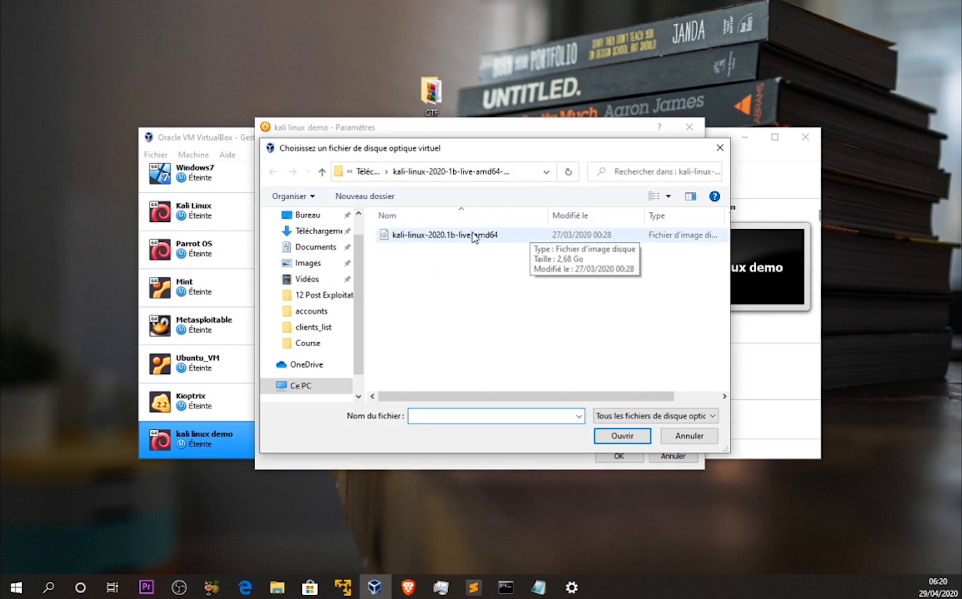
double_click(430, 236)
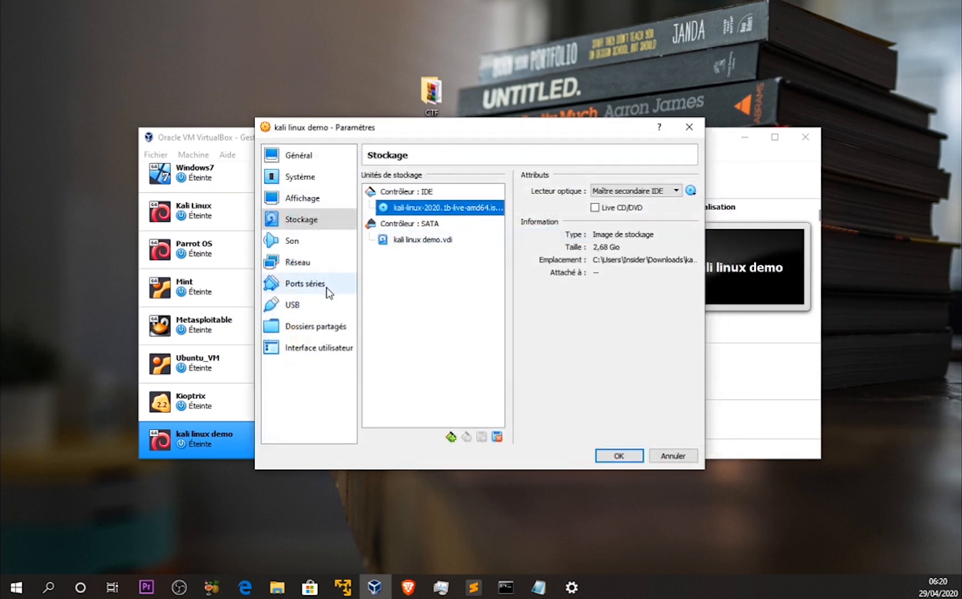
Set network Adapter 1 to bridged access (Accès par pont) and save the machine's settings
left_click(313, 270)
left_click(512, 215)
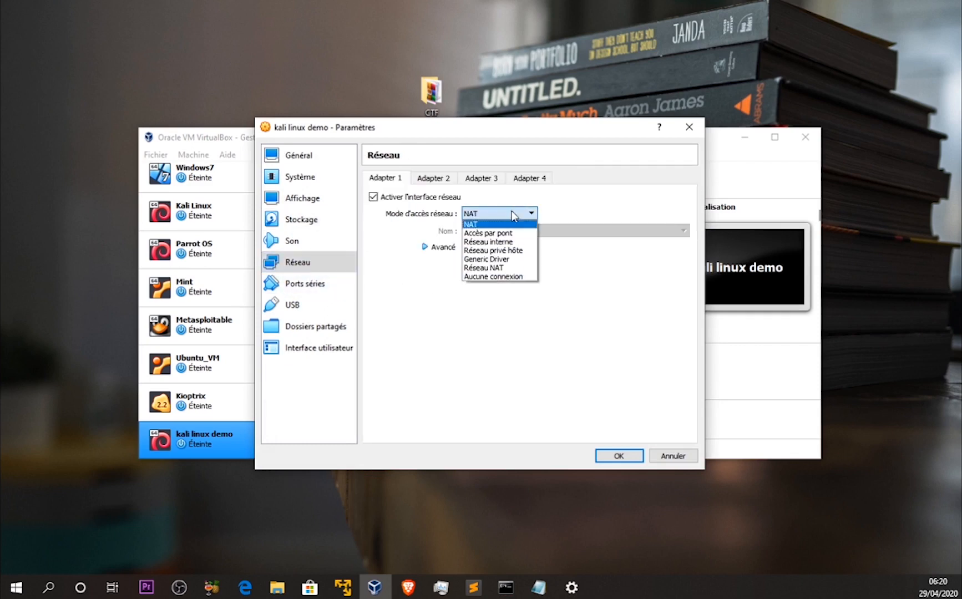
left_click(494, 235)
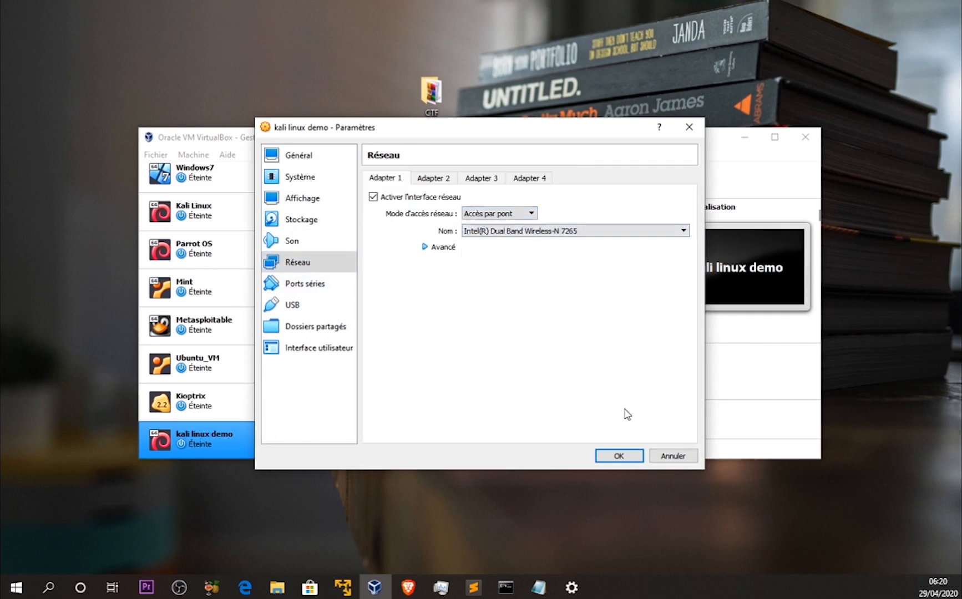
left_click(620, 455)
Start the kali linux demo machine, launch Graphical install from the boot menu and dismiss the mouse integration notice
left_click(456, 191)
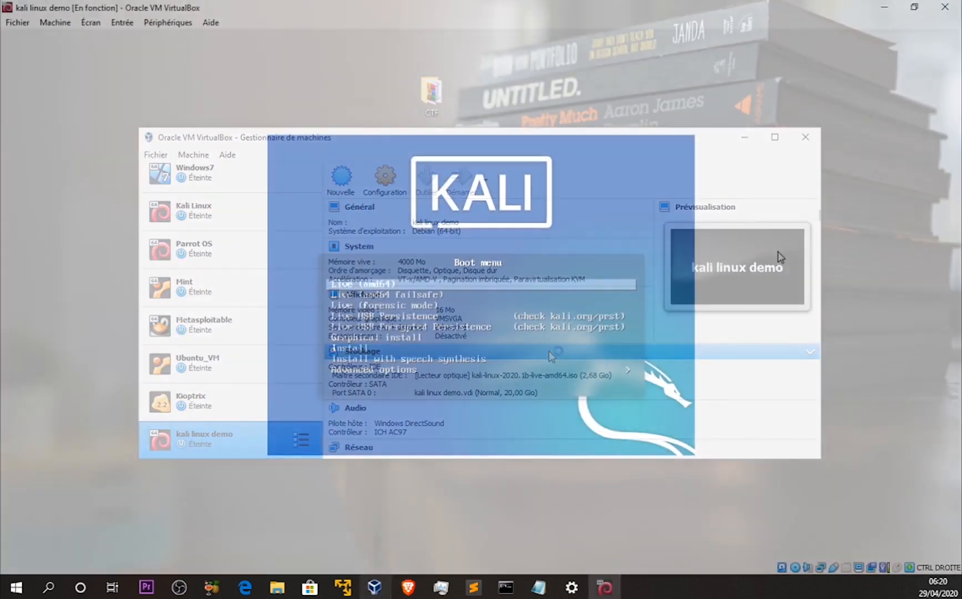
key("Down")
key("Down")
key("Down")
key("Down")
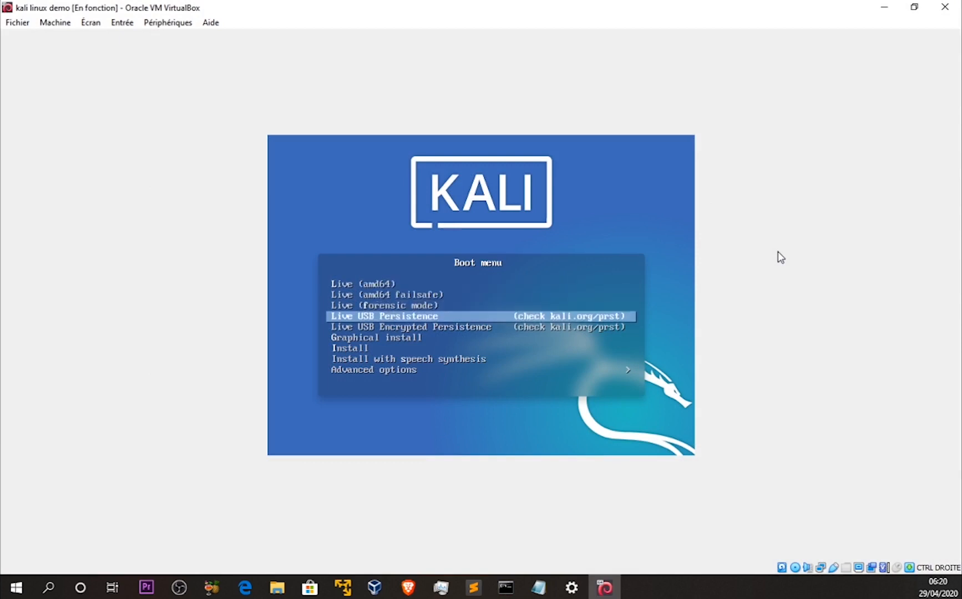
key("Down")
key("Down")
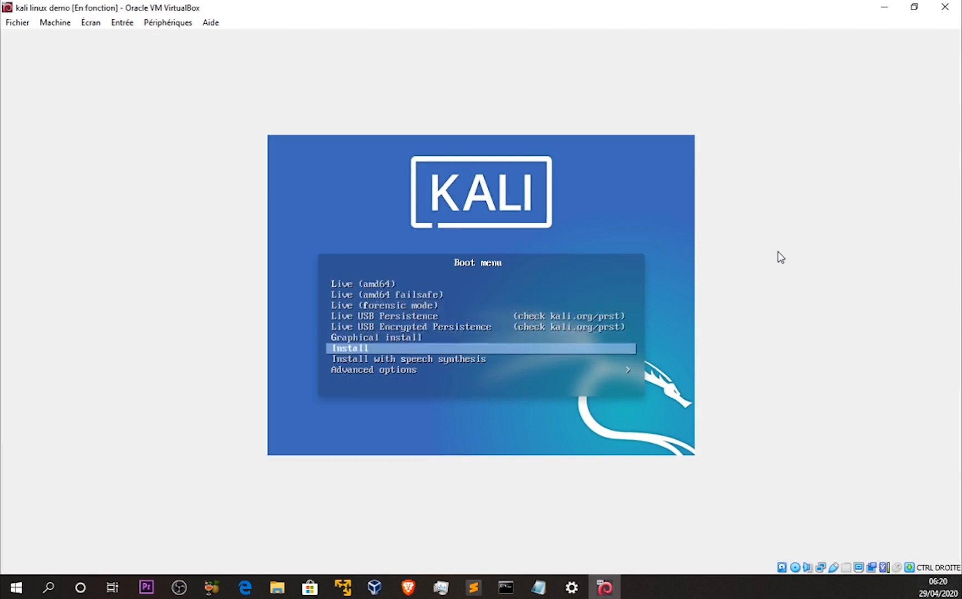
key("Up")
key("Up")
key("Down")
key("Down")
key("Down")
key("Up")
key("Up")
key("Up")
key("Down")
key("Return")
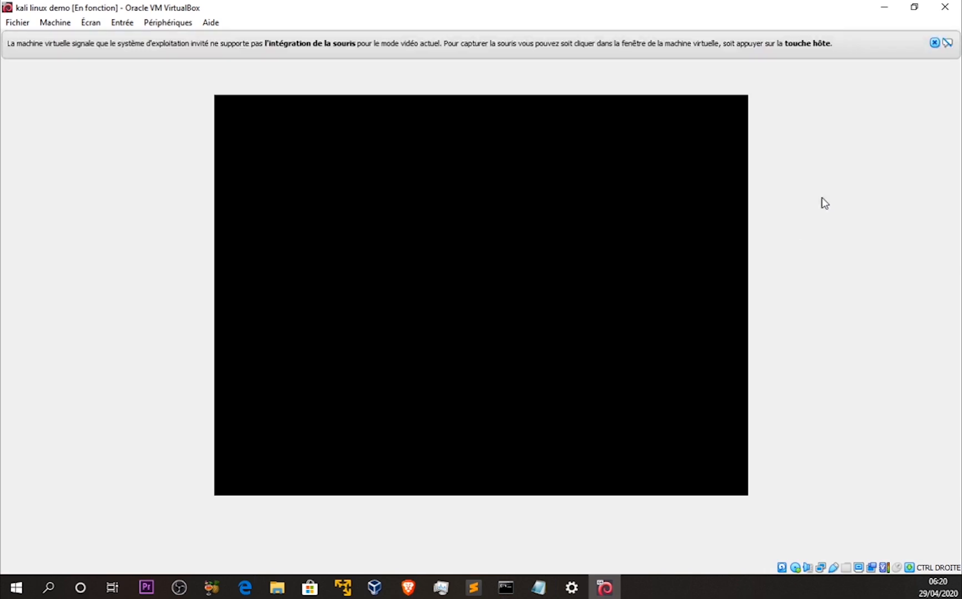
left_click(948, 43)
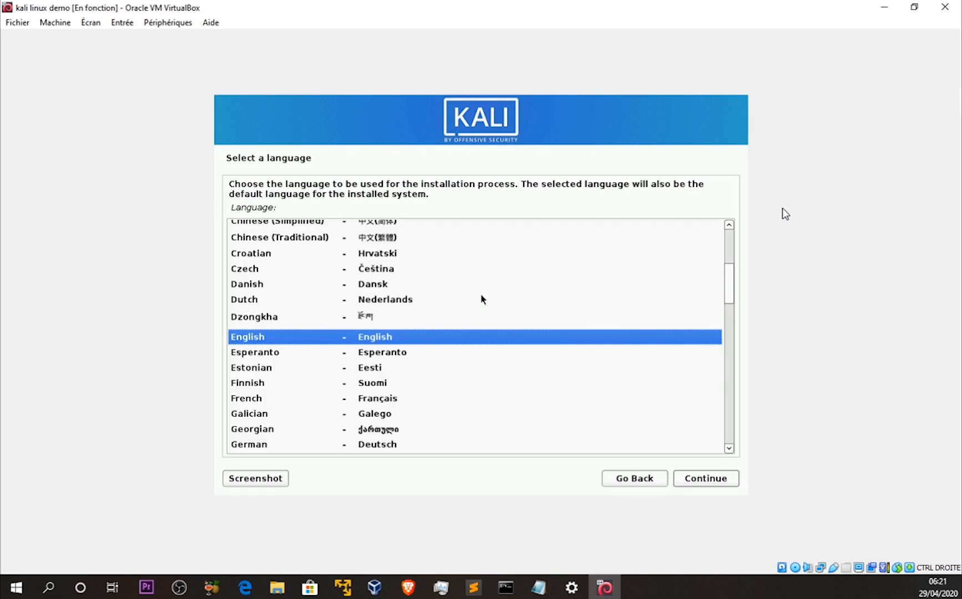
Choose French as the installation language, France as the country and Français as the keyboard layout
left_click(265, 399)
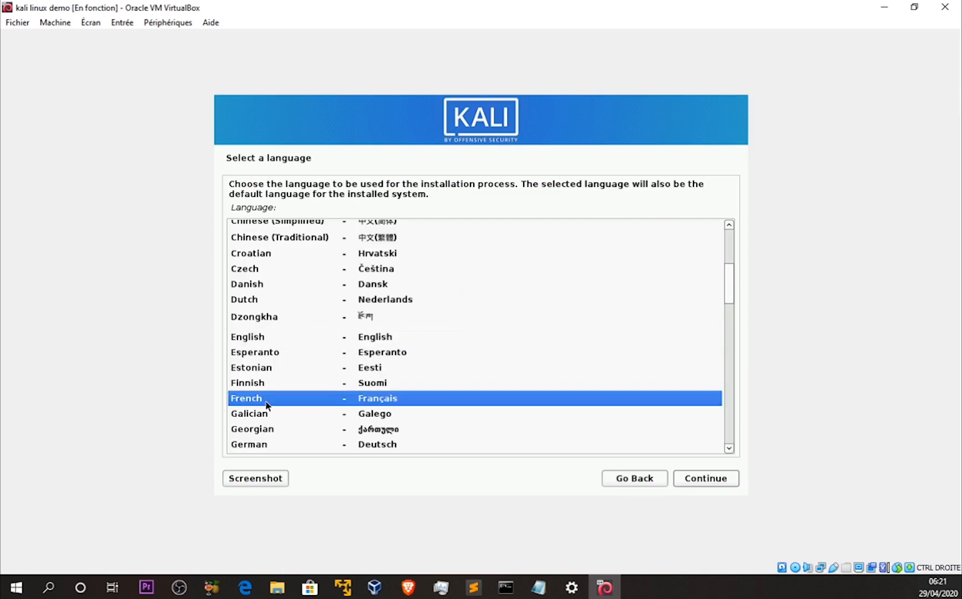
left_click(716, 480)
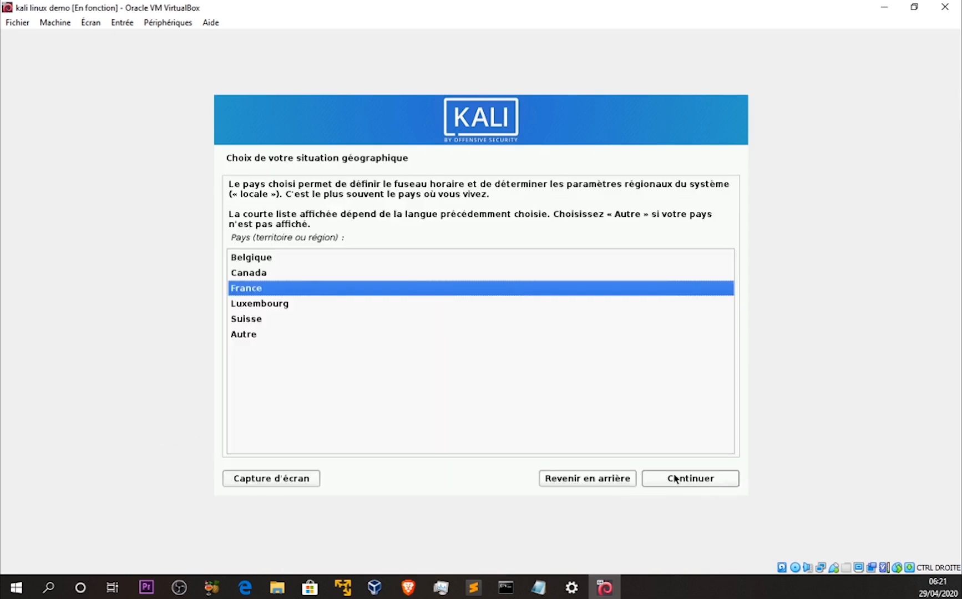
left_click(700, 478)
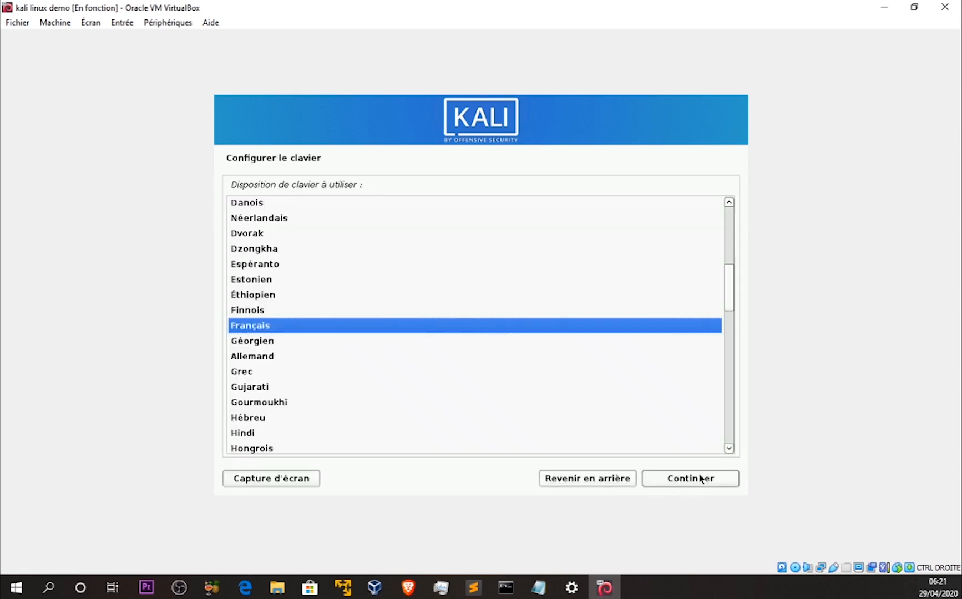
left_click(701, 478)
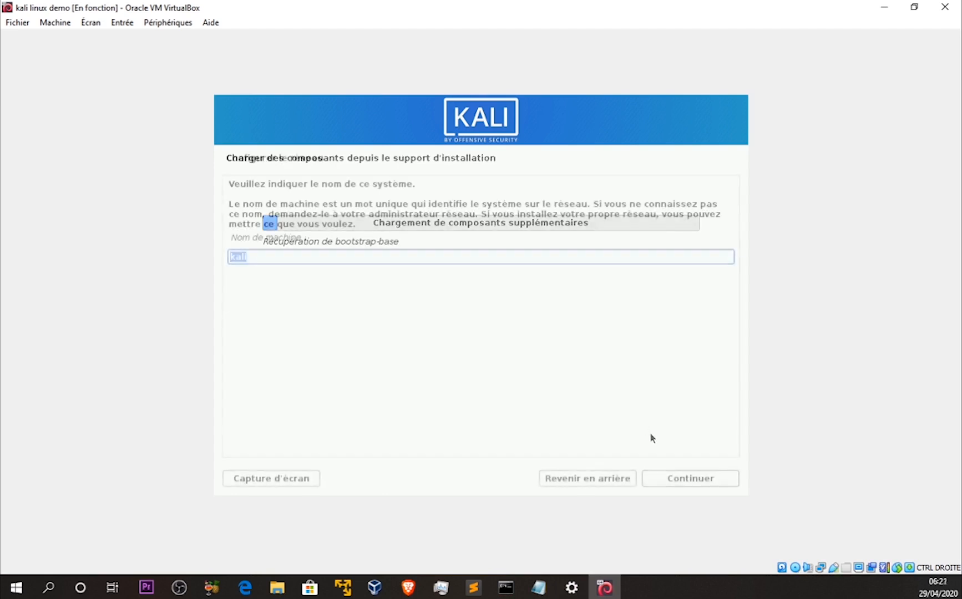
Keep kali as the machine's hostname and leave the network domain empty
left_click(260, 255)
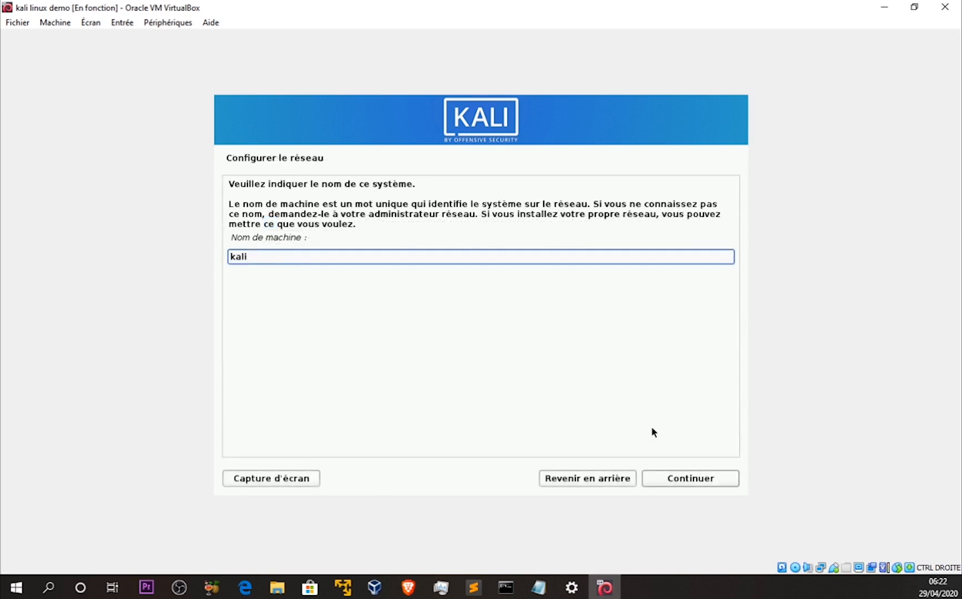
left_click(695, 482)
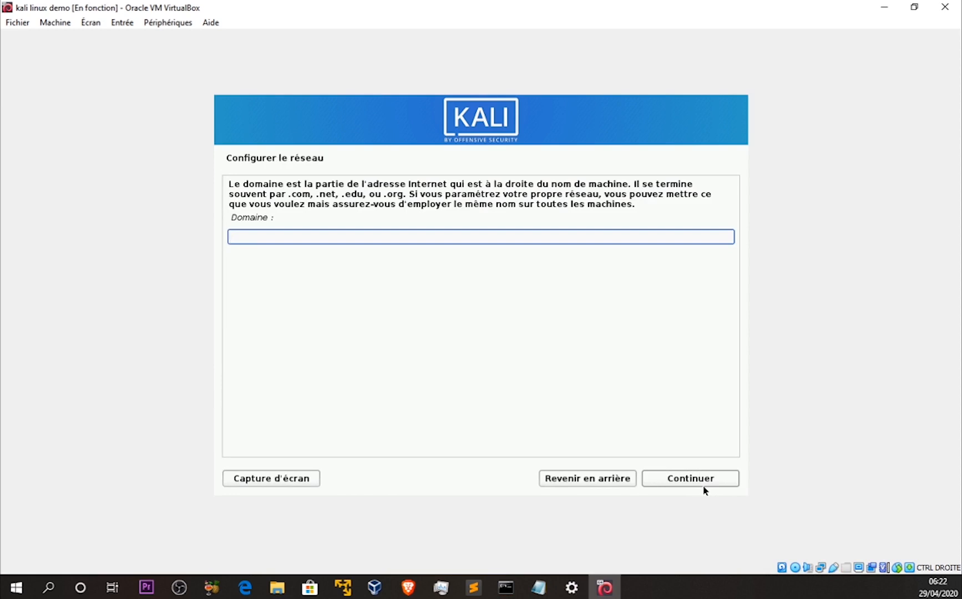
left_click(693, 481)
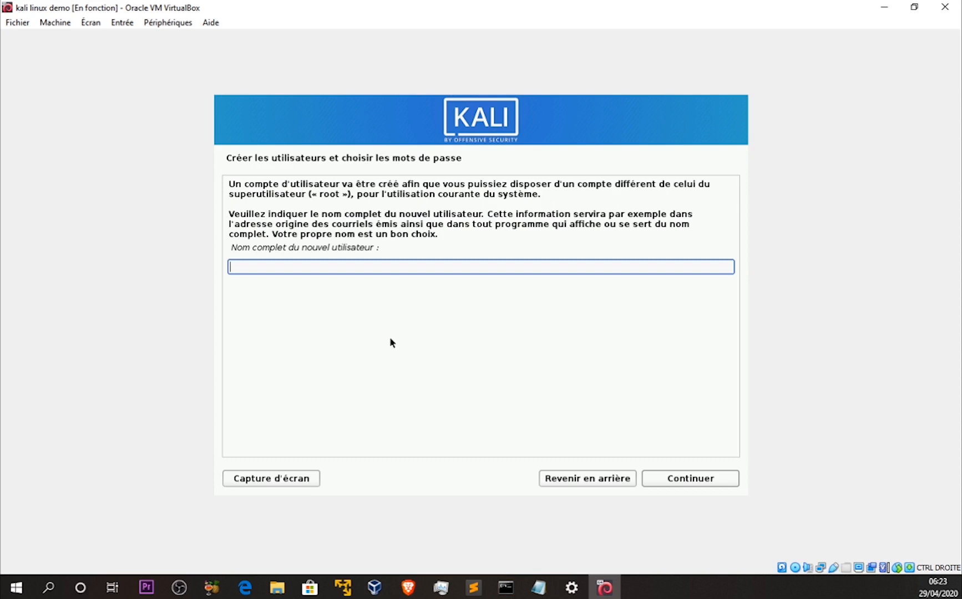
Set both the new user's full name and the account login to insider
left_click_drag(329, 195, 348, 194)
left_click(356, 265)
type("insider")
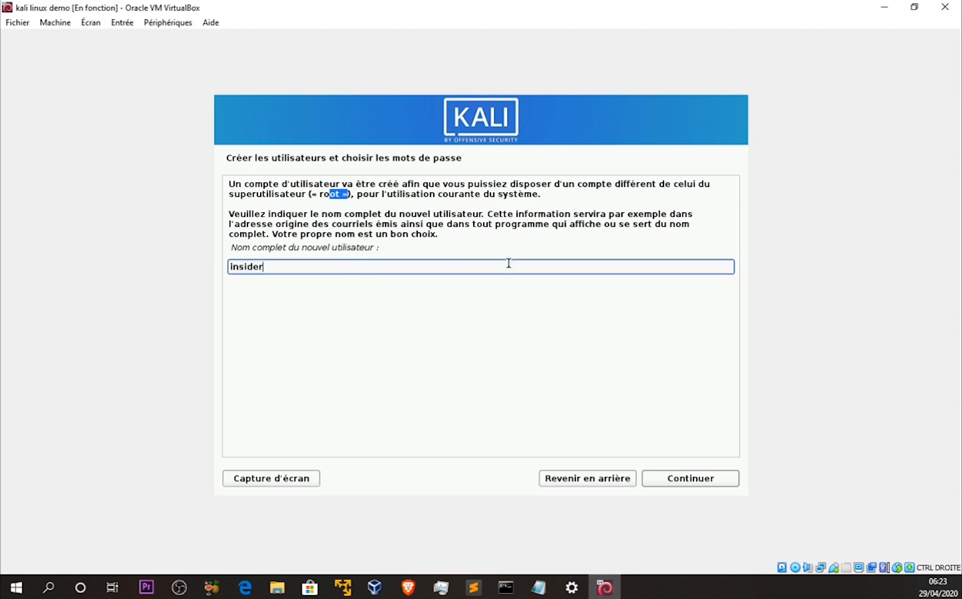
left_click(687, 479)
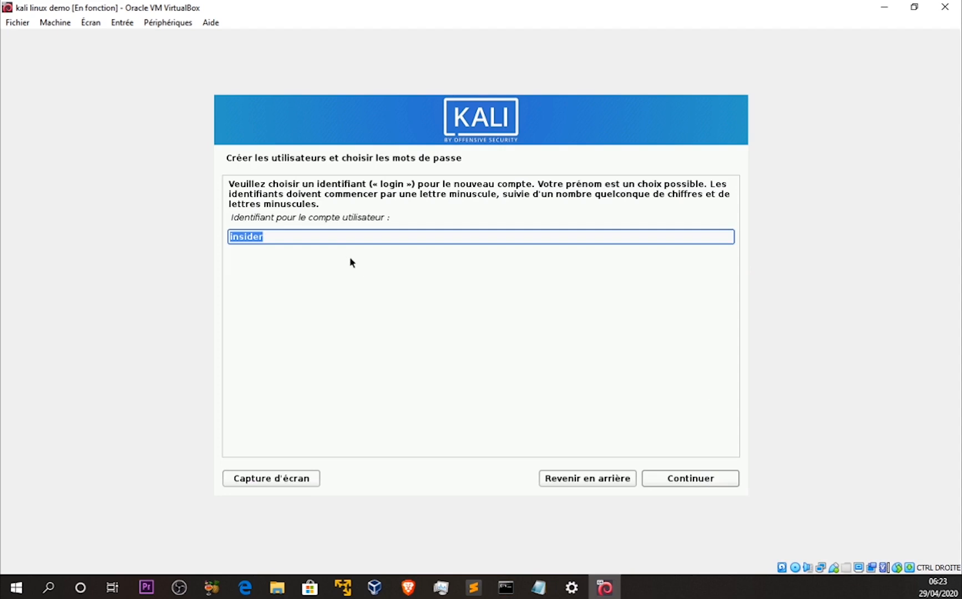
left_click_drag(333, 219, 382, 218)
left_click(381, 219)
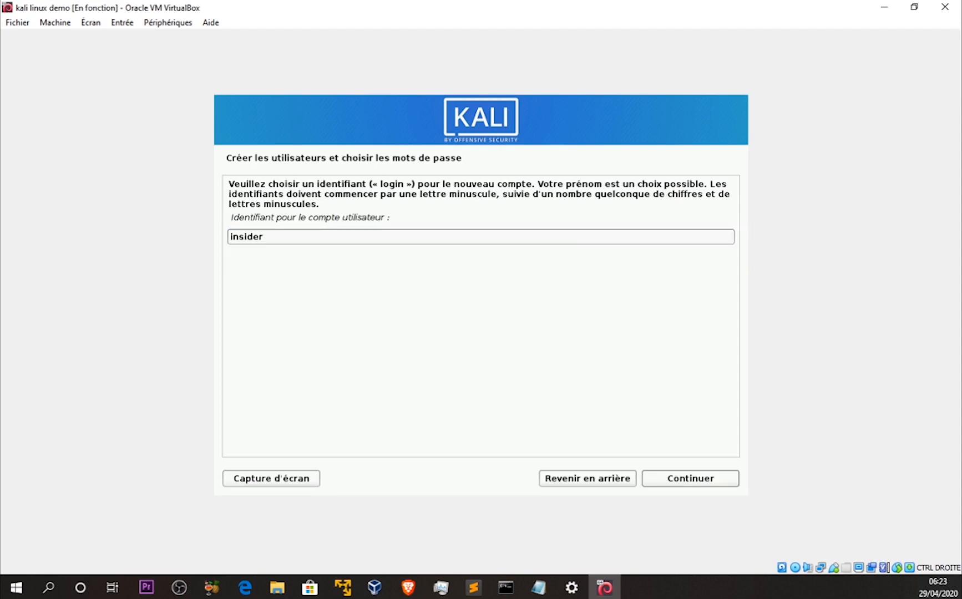
left_click(681, 475)
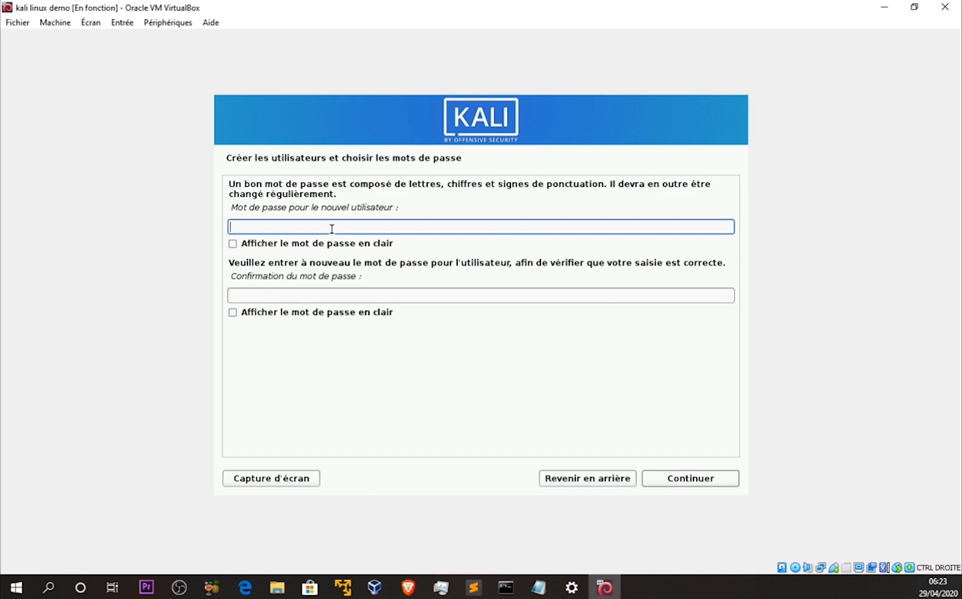
Enter the new user's account password, repeat it in the confirmation field and continue the installation
type("kali")
key("Tab")
key("Tab")
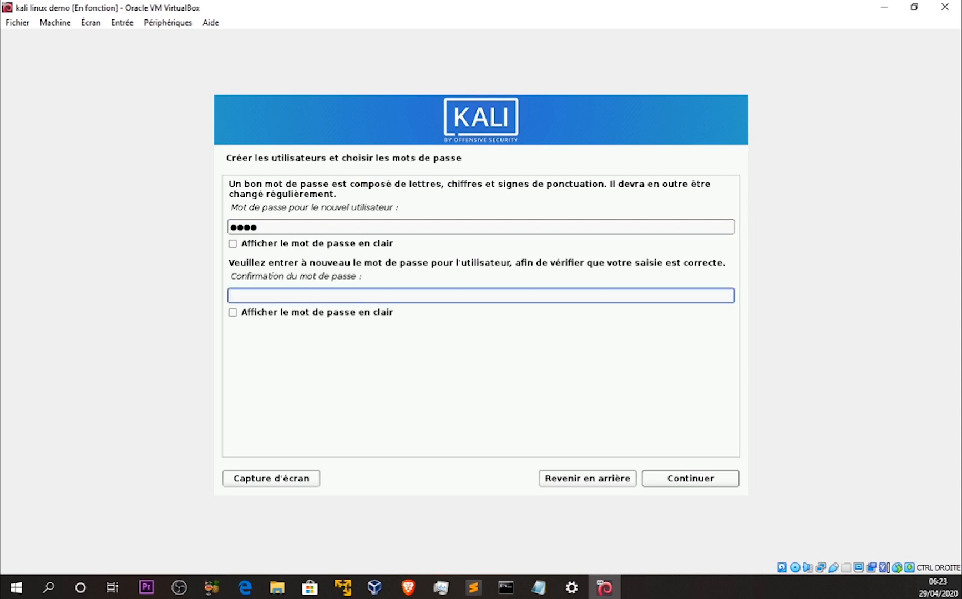
type("kali")
left_click(706, 474)
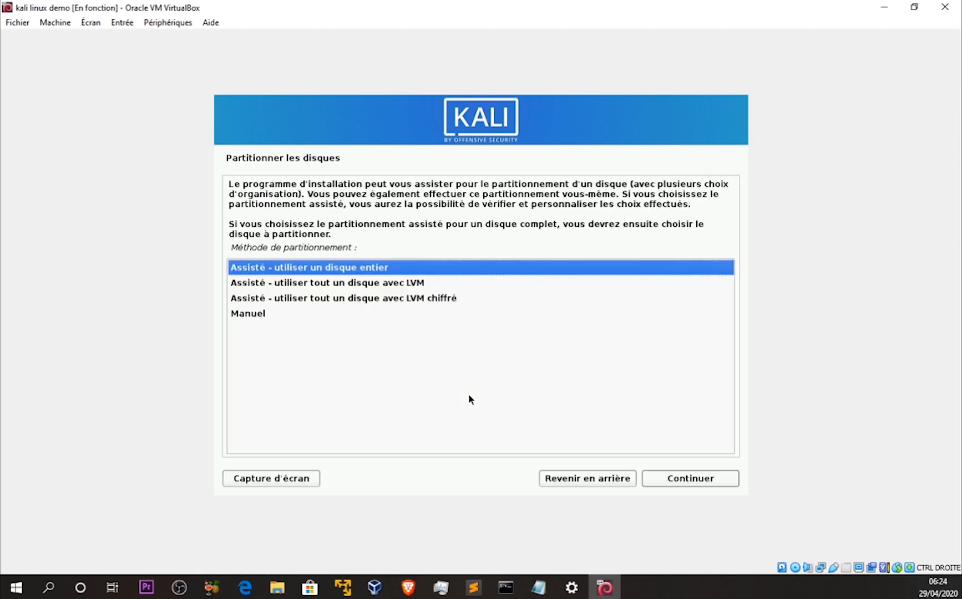
Partition the entire disk with the assisted method, everything in a single partition, and approve writing the changes with Oui
left_click(711, 483)
left_click(709, 479)
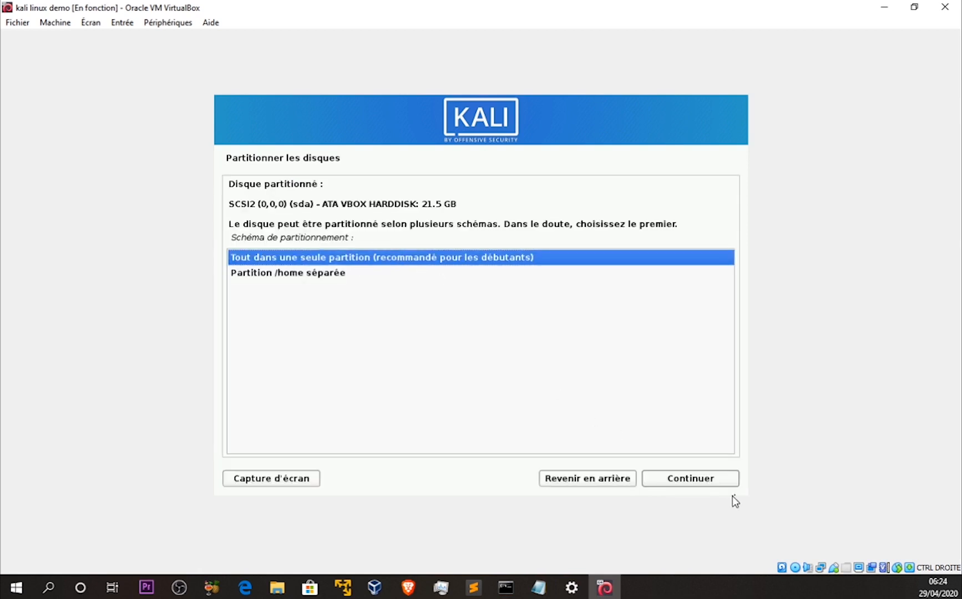
left_click(700, 480)
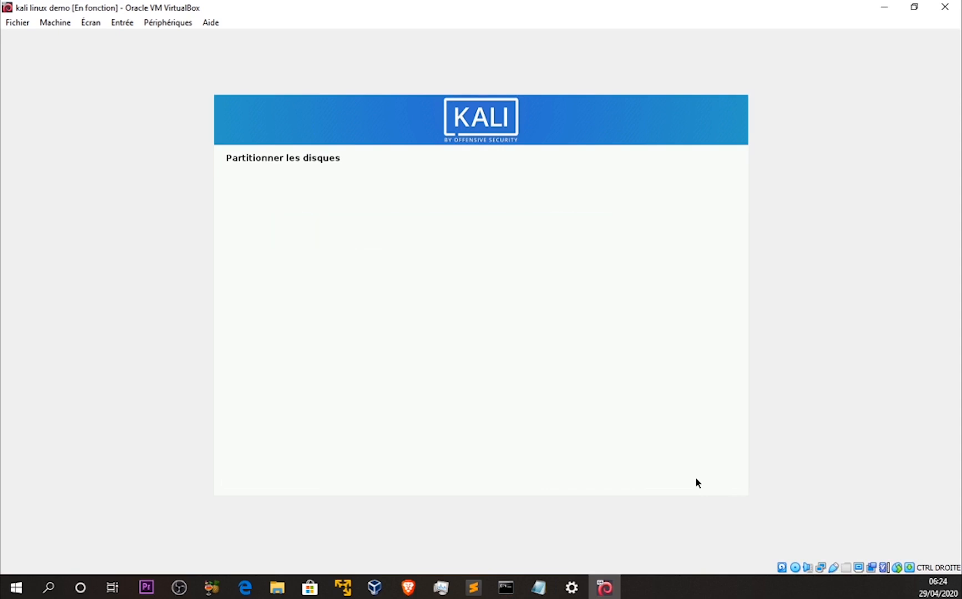
left_click(684, 479)
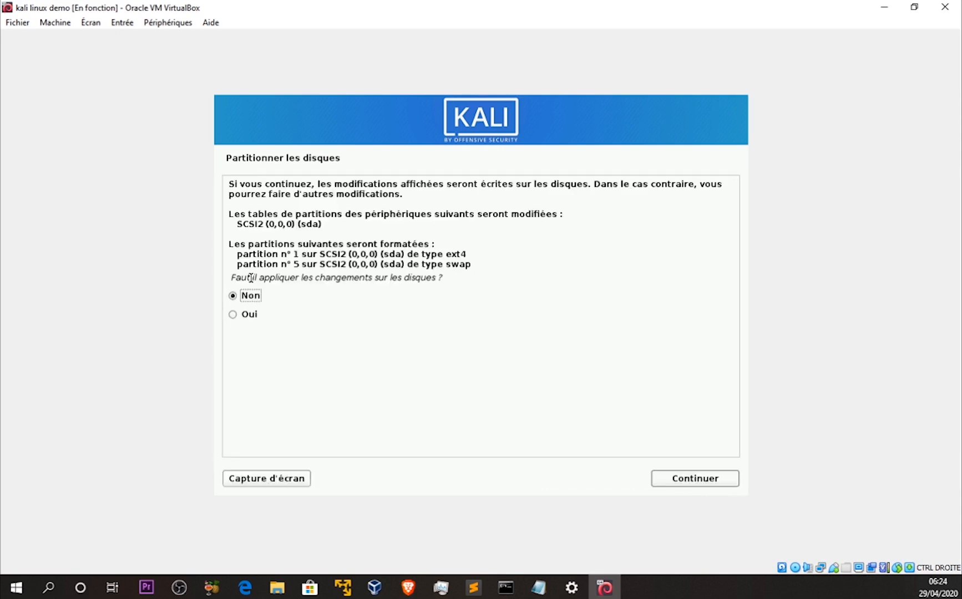
left_click(251, 314)
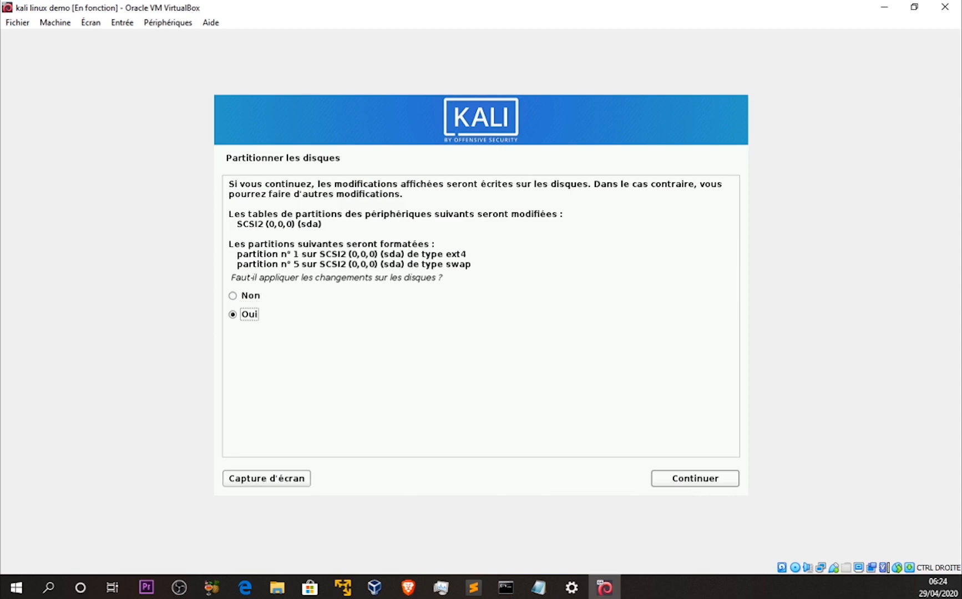
left_click(701, 481)
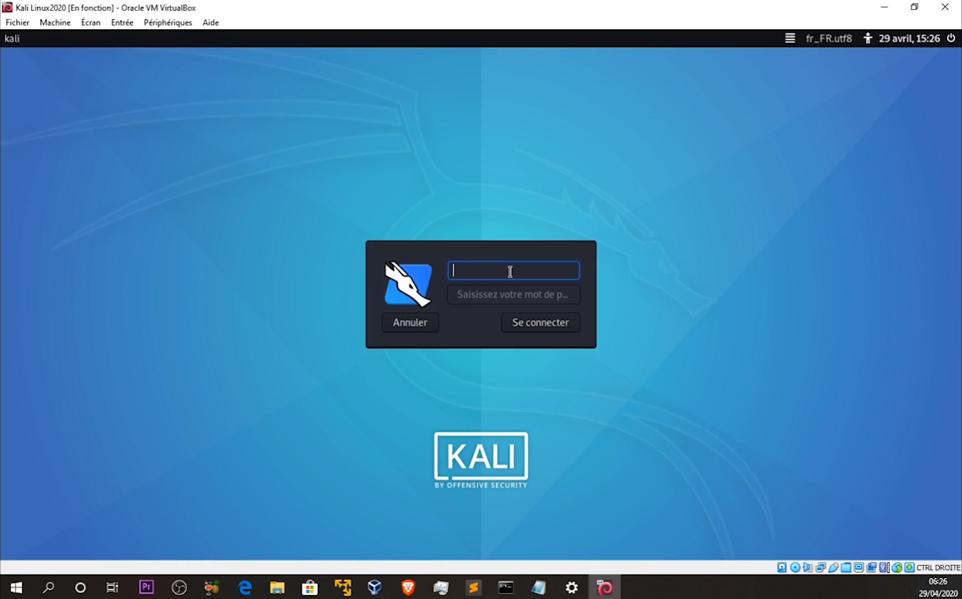
Log in to the Kali Linux2020 machine as insider with the account password
type("insider")
key("Return")
type("kali")
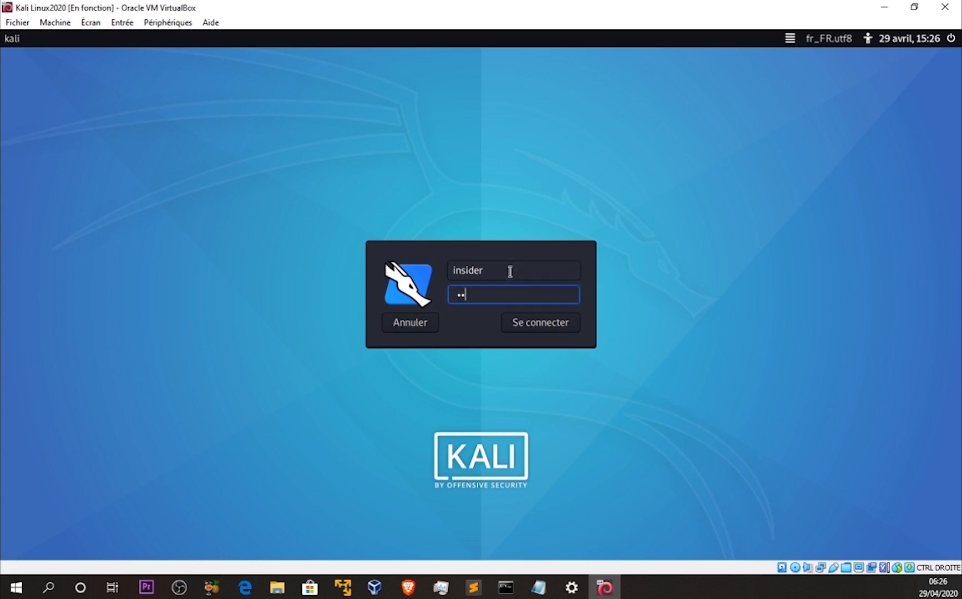
key("Return")
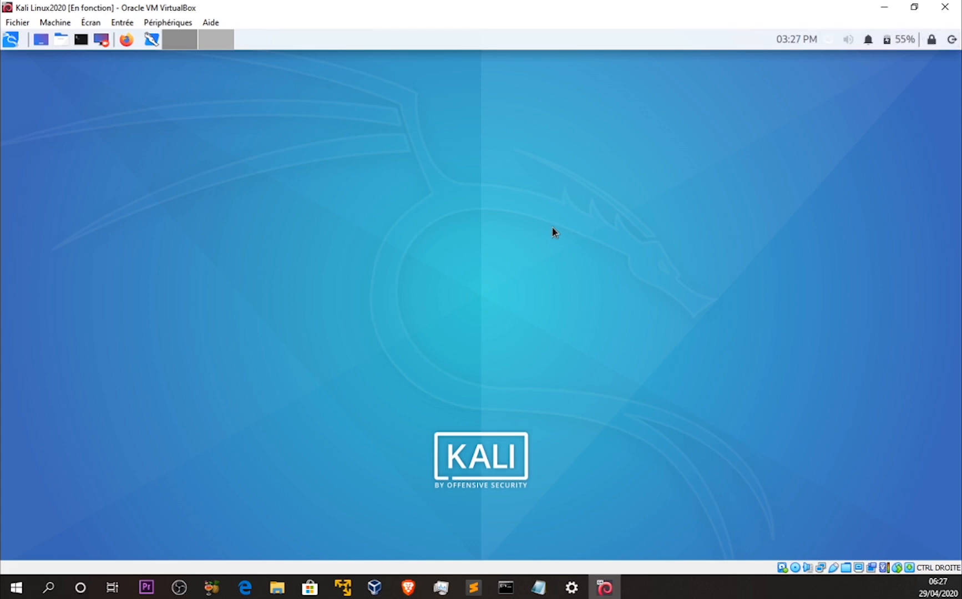
Open a terminal on the Kali desktop and run whoami to check the current user
key("ctrl+alt+t")
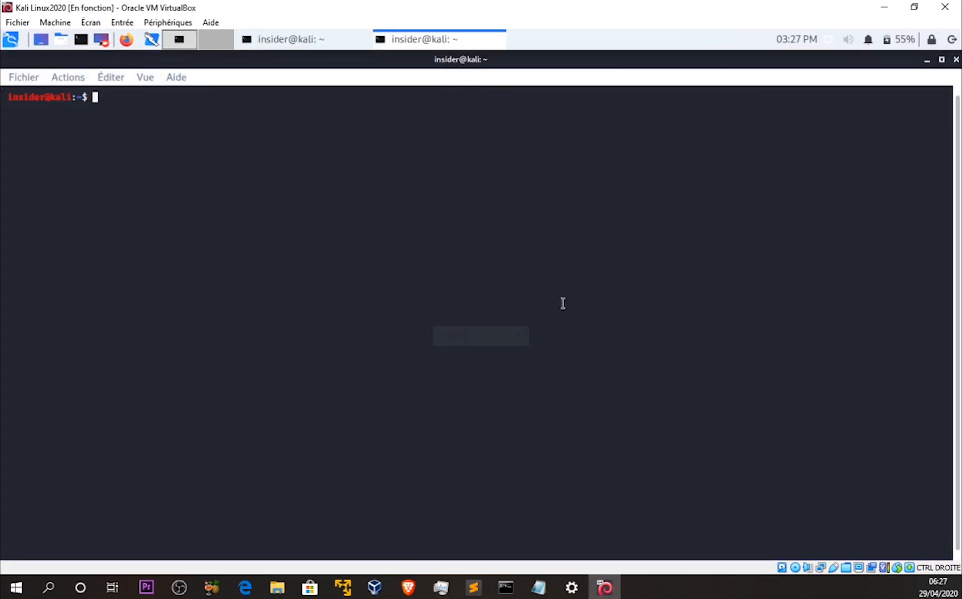
left_click_drag(46, 96, 10, 96)
left_click(238, 211)
type("whoami")
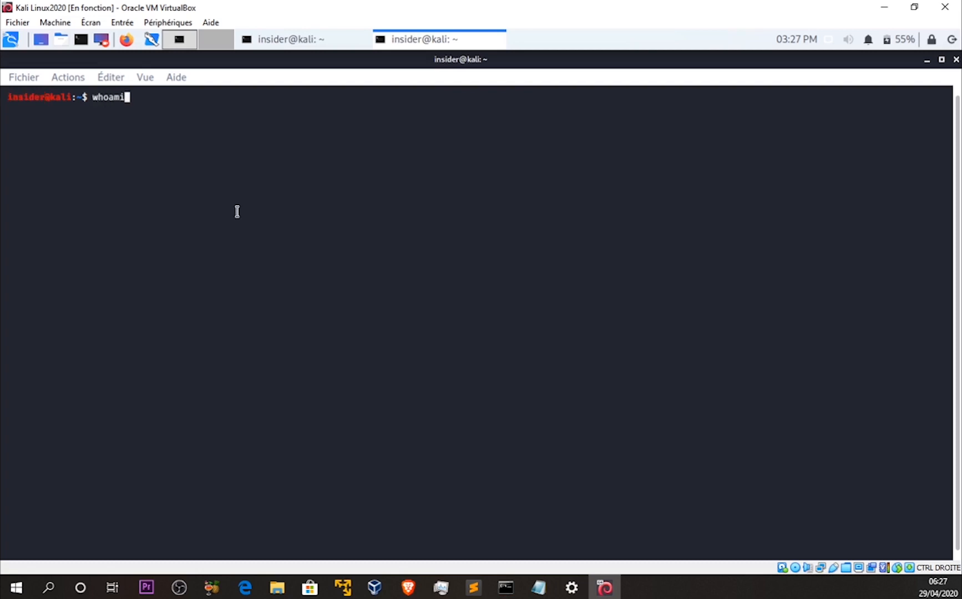
key("Return")
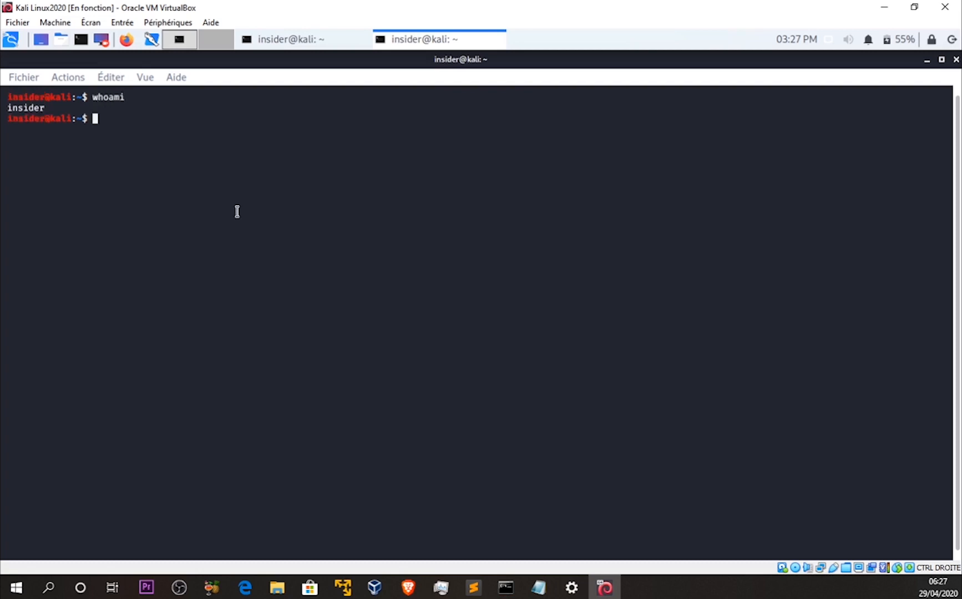
Try to switch to the root account with sudo su and cancel at the password prompt
type("sudo su")
key("Return")
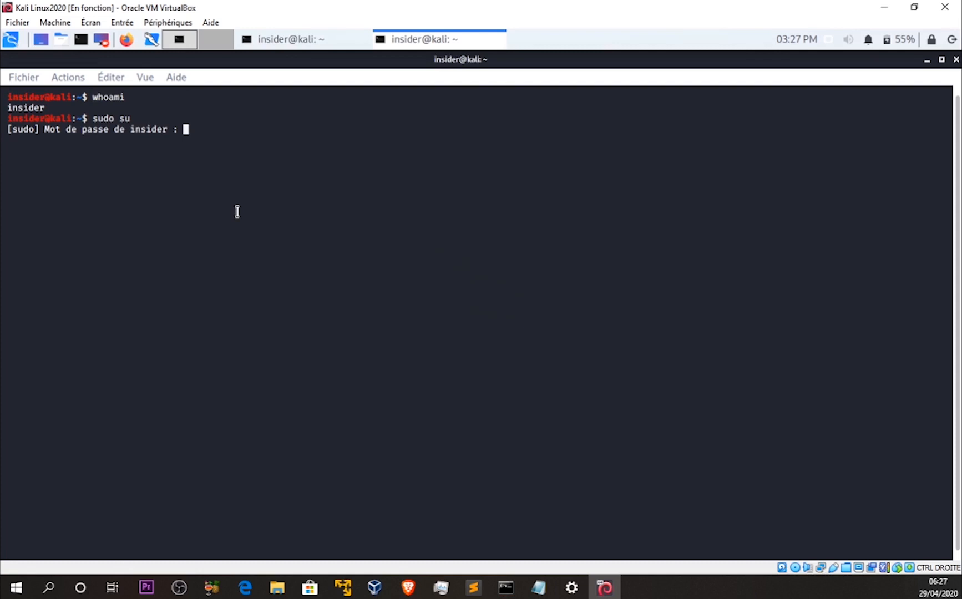
key("ctrl+c")
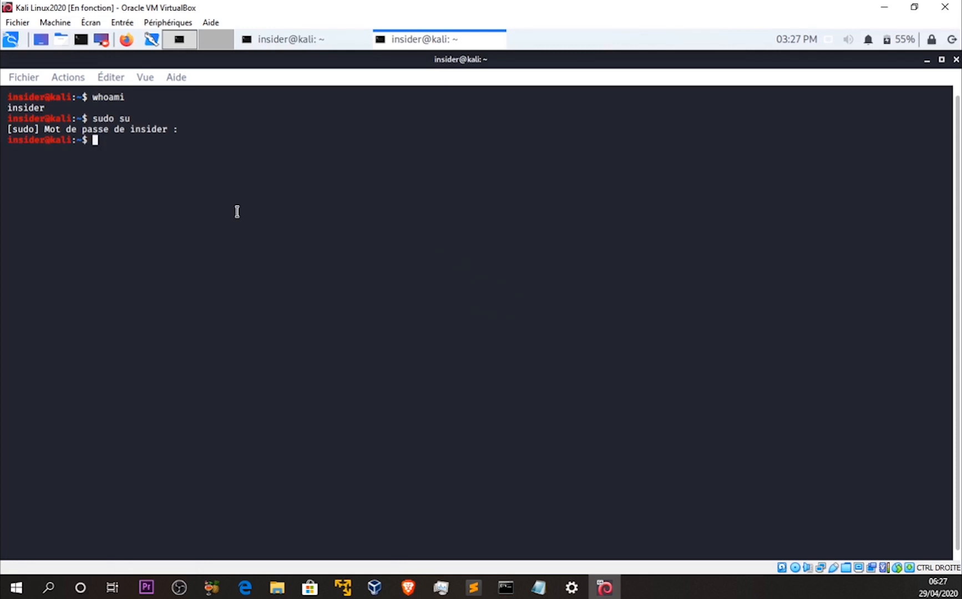
Clear the terminal and begin entering an rm command at the prompt
key("ctrl+l")
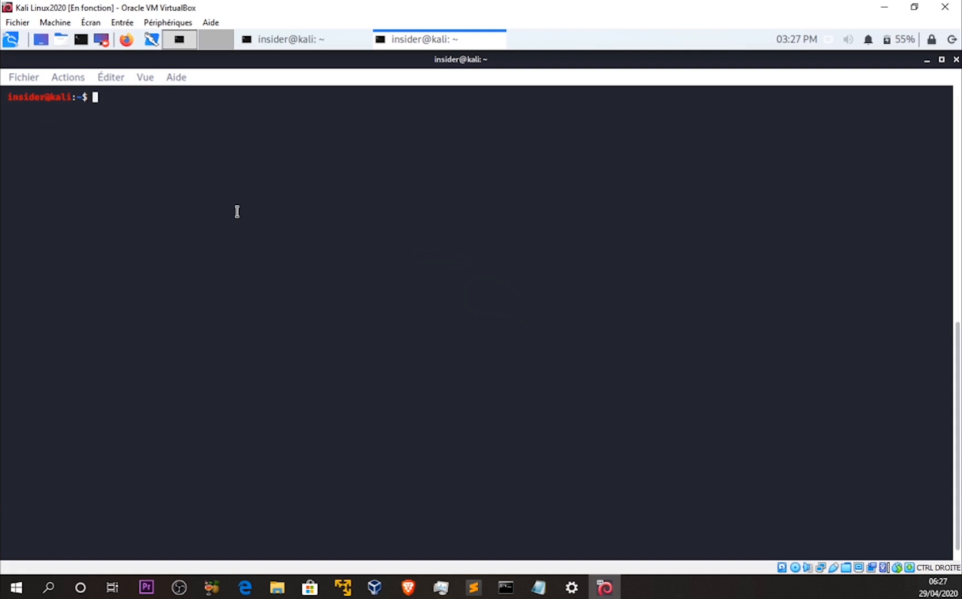
type("rm -rf /")
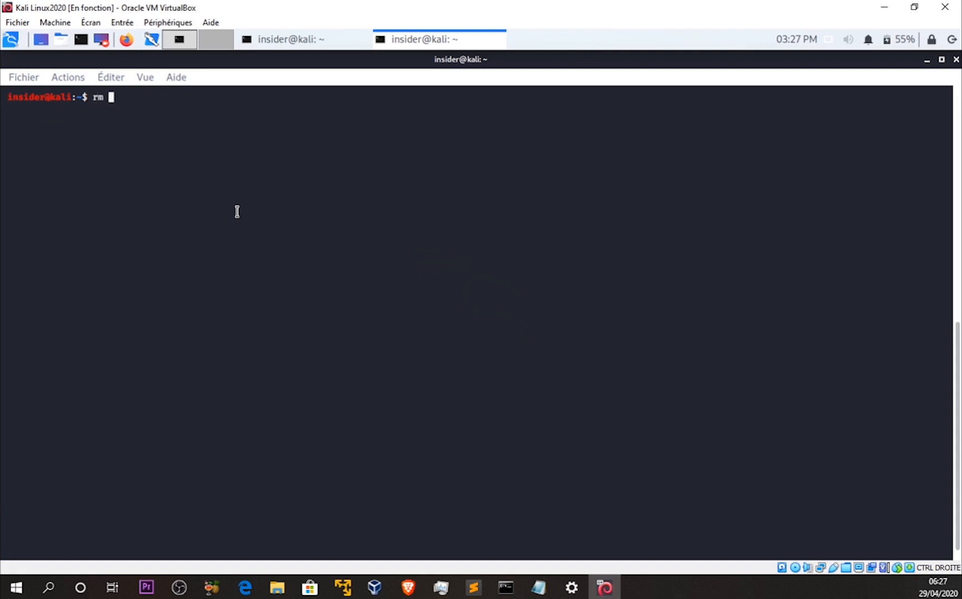
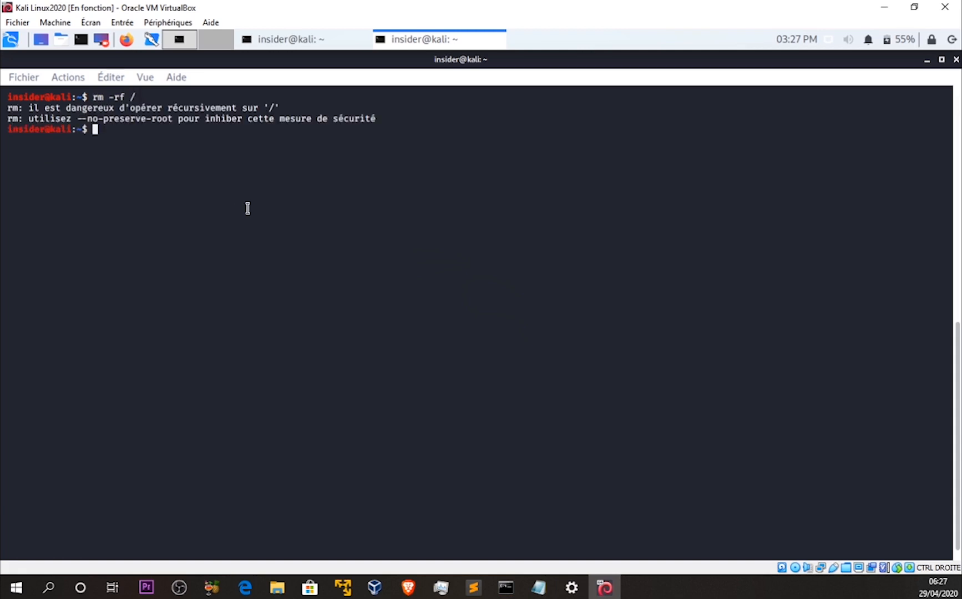
In a cleared terminal, switch to the root account with sudo su and the account password, and check the current user with whoami
left_click_drag(94, 118, 373, 119)
left_click(321, 159)
key("ctrl+l")
type("sudo su")
key("Return")
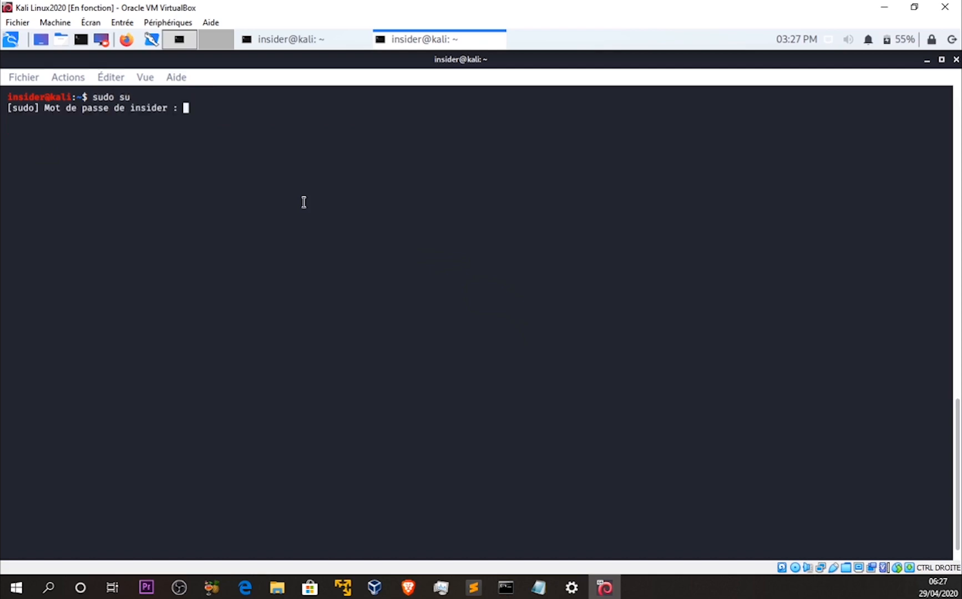
key("Return")
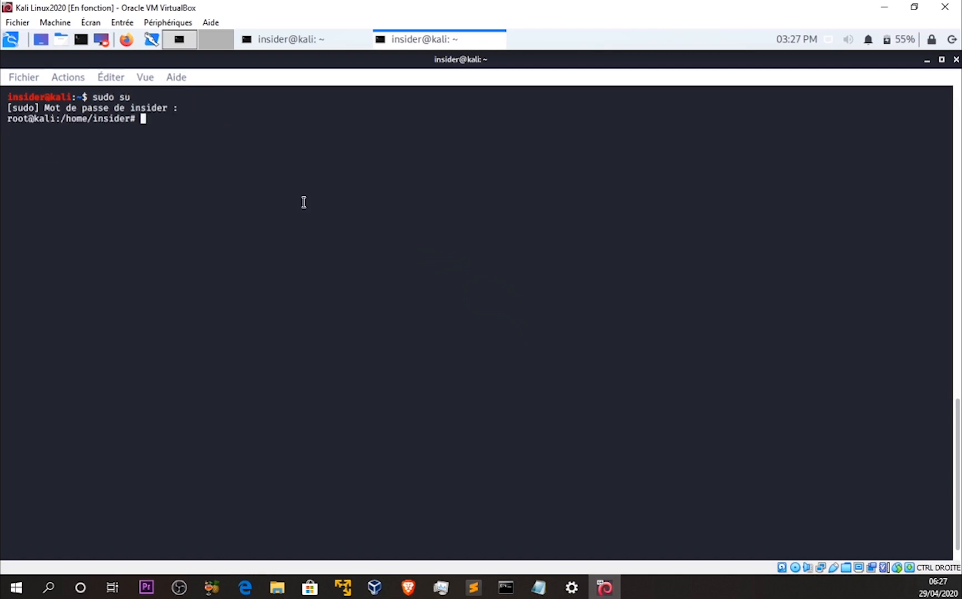
type("whoami")
key("Return")
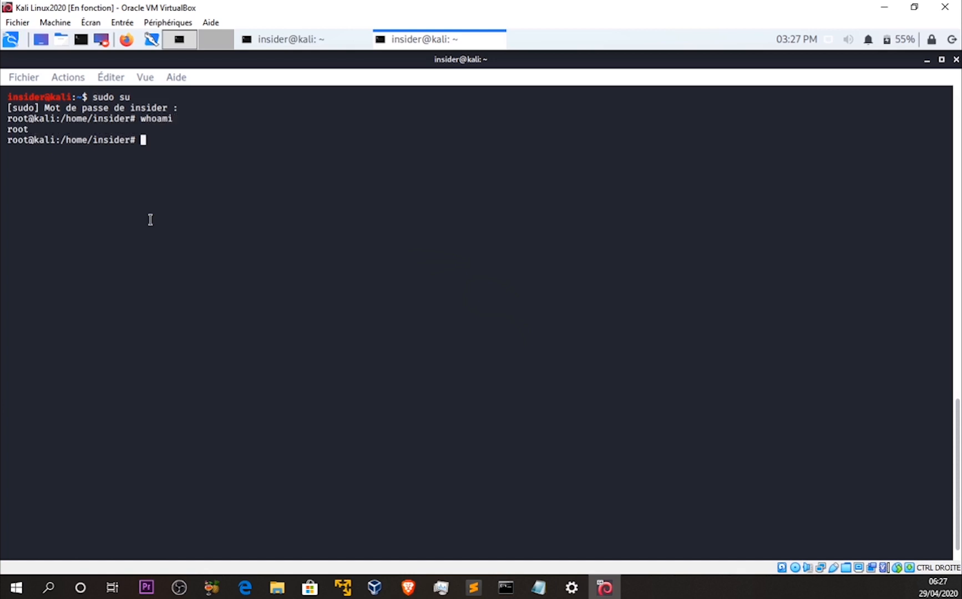